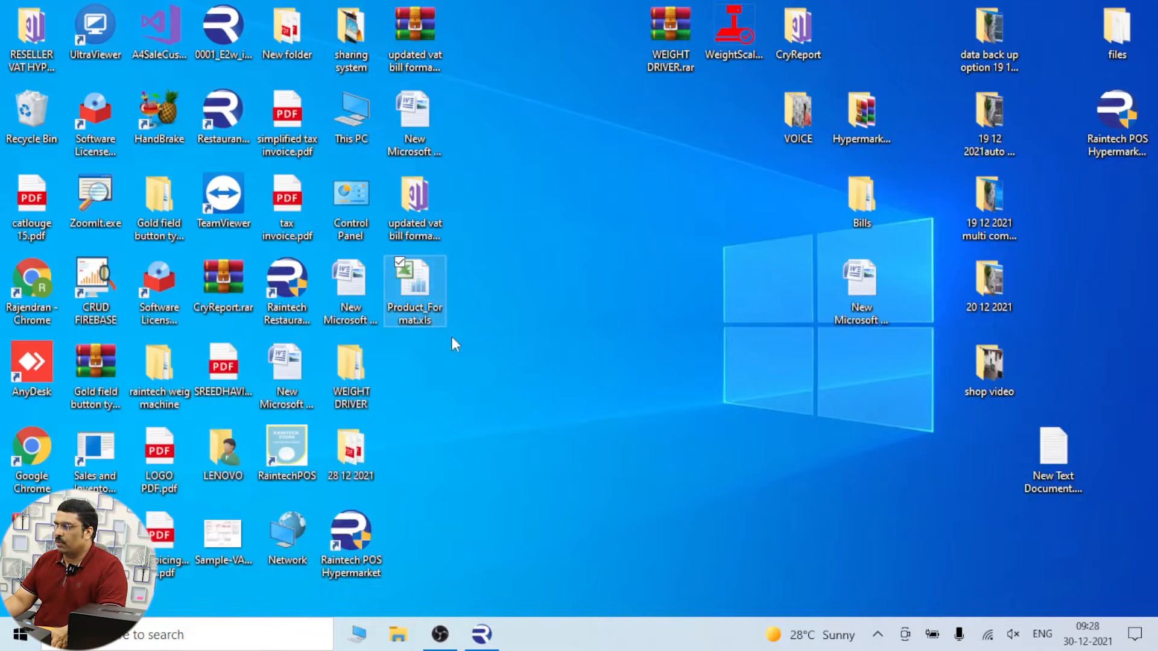
Step: Open the Product_Format.xls workbook and enter TOMOTO as the first product name in A2
double_click(415, 284)
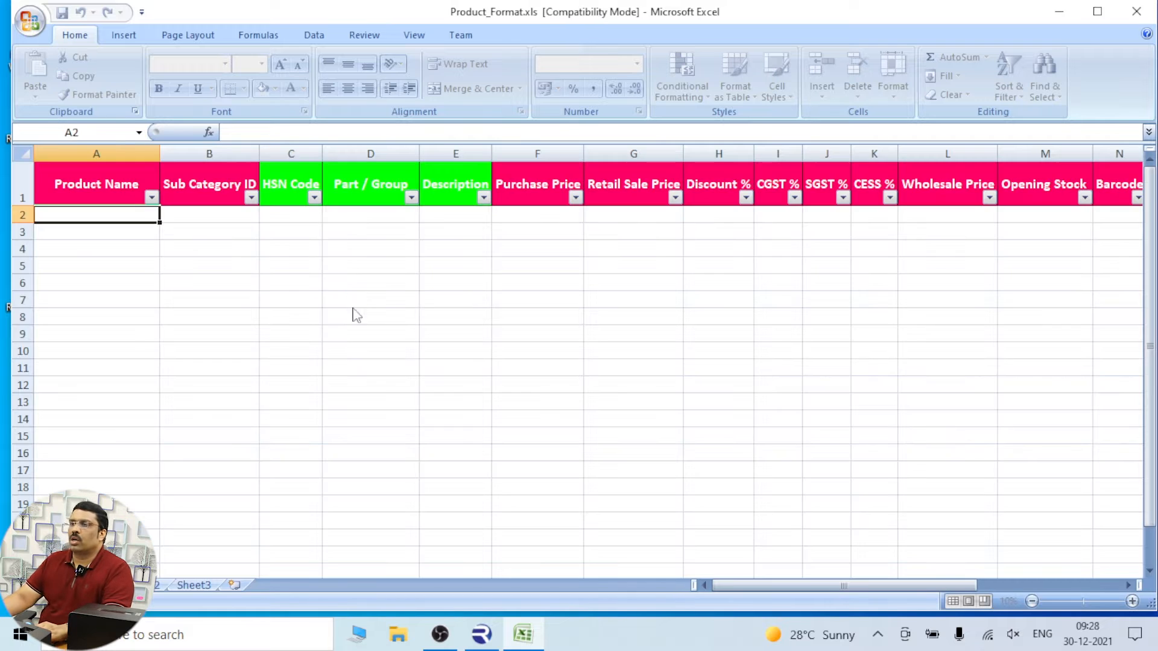
click(269, 311)
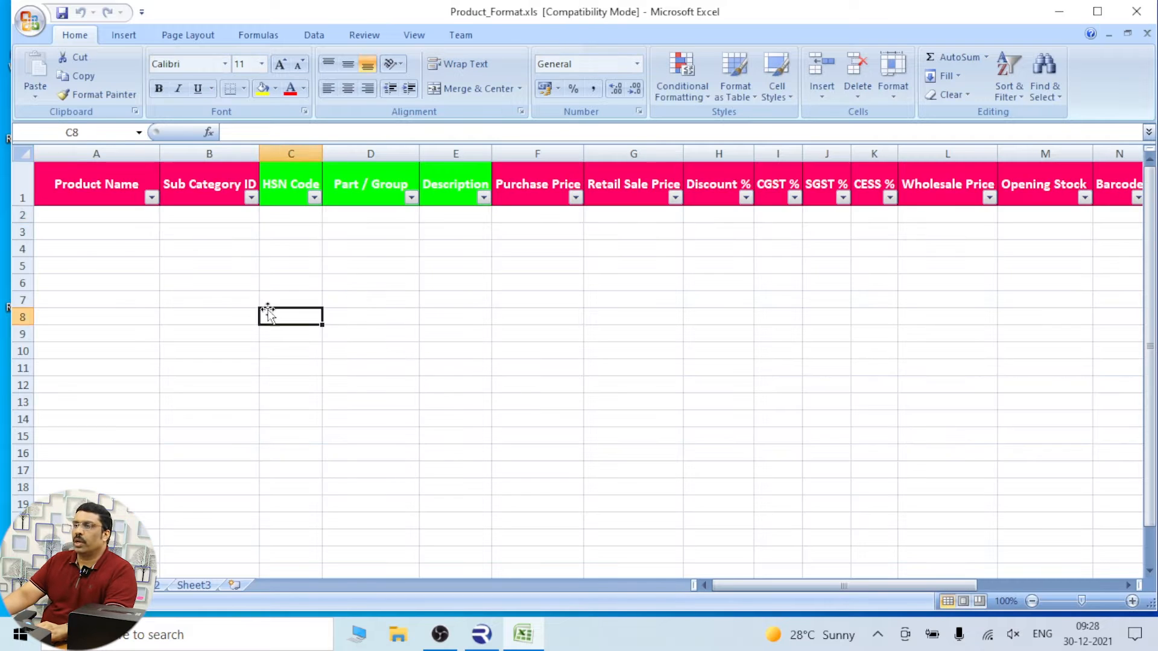
click(126, 218)
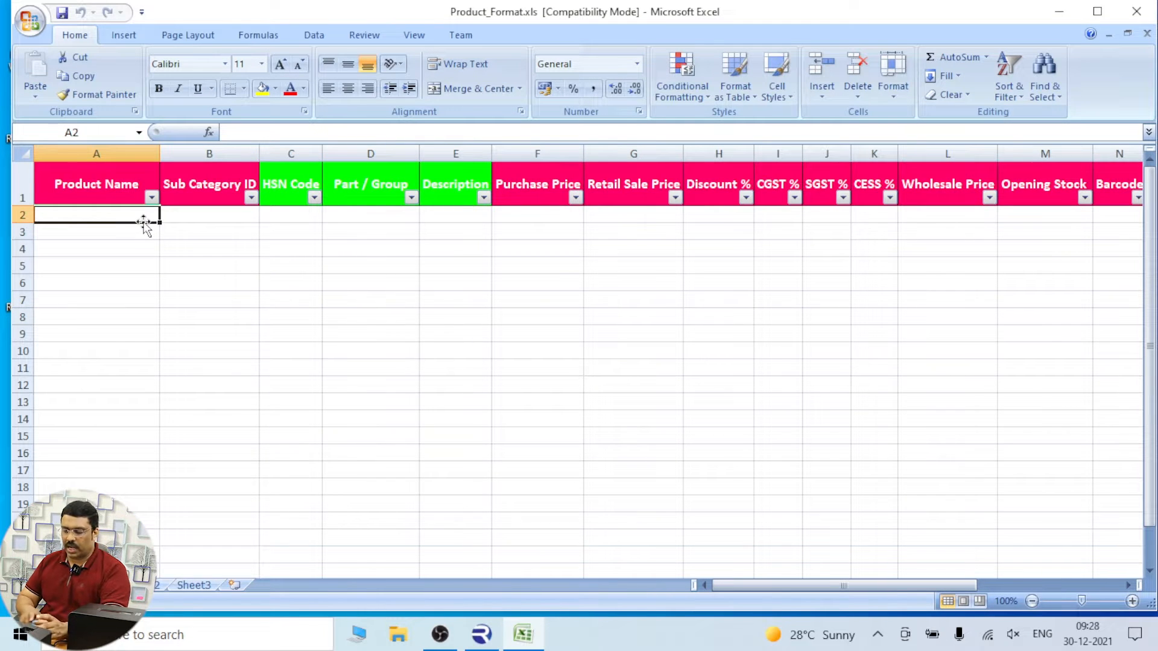
double_click(144, 222)
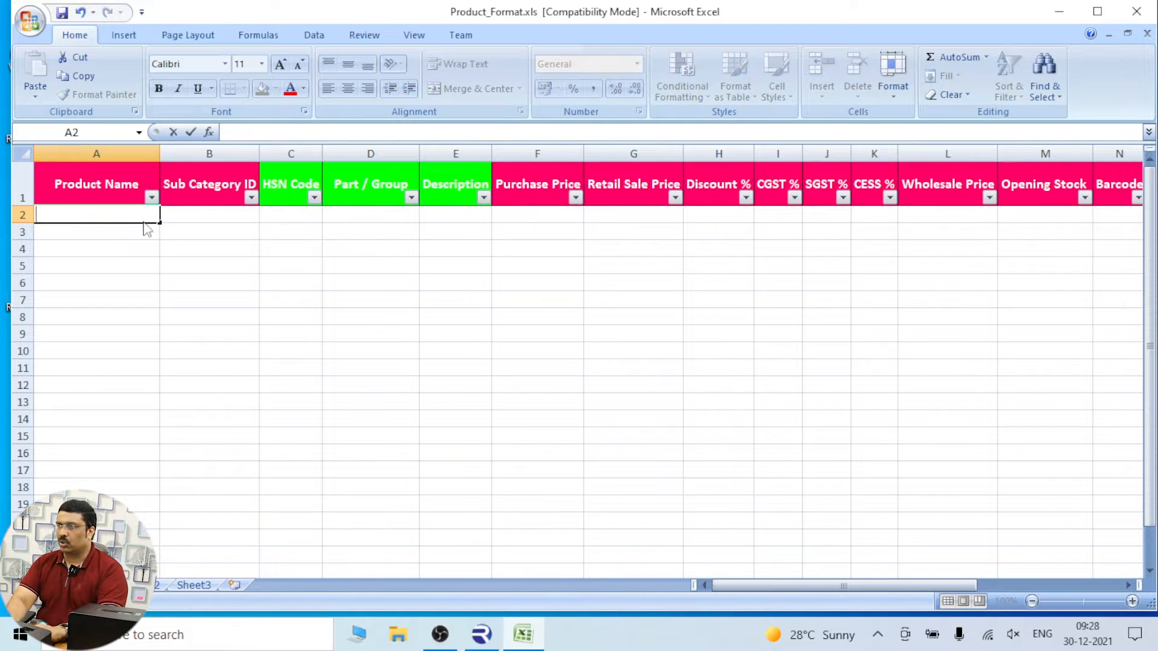
text(TOMOTO)
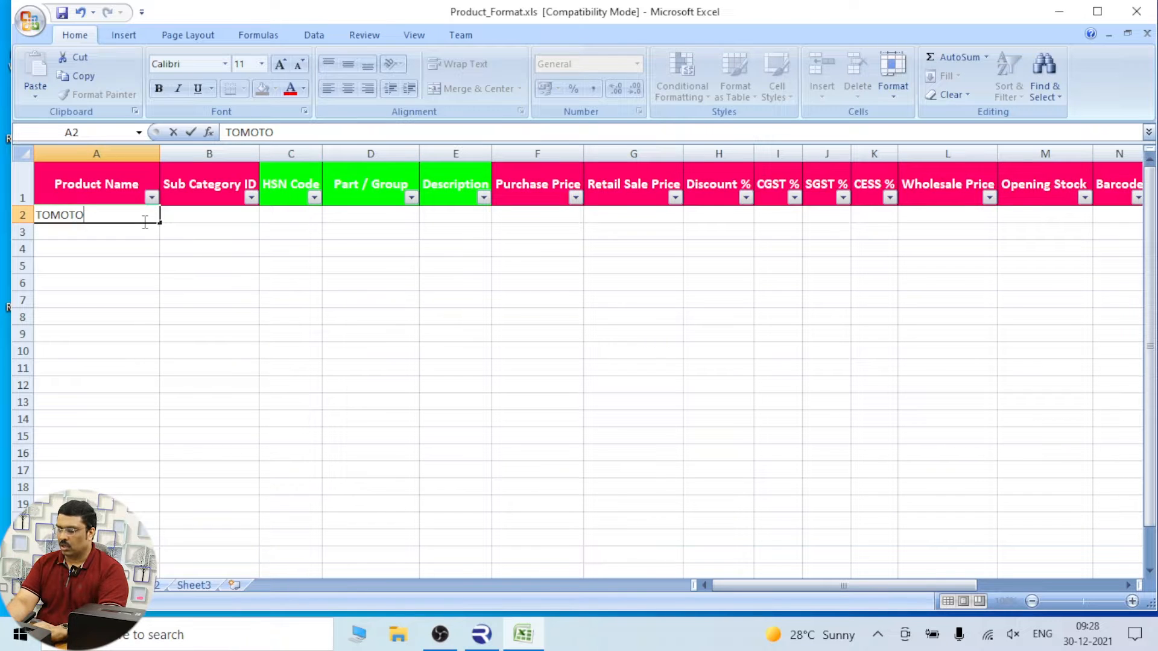
key(Return)
Step: Enter the product names SUGAR, MANGO and DHAL in cells A3 to A5
text(SUG)
text(A)
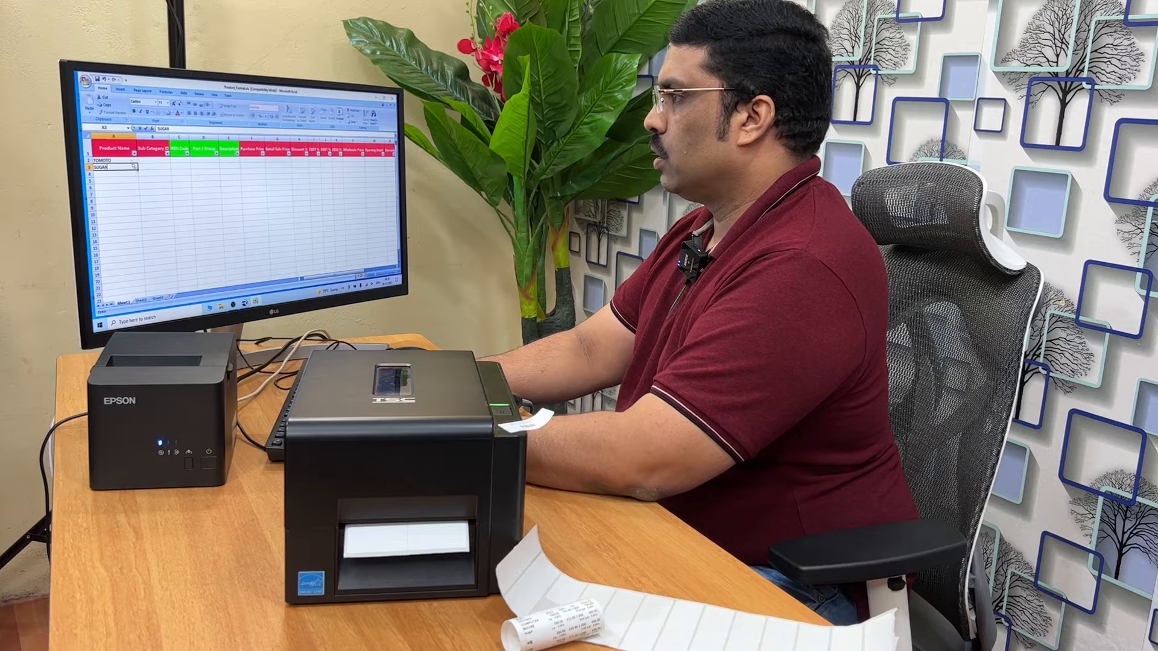
text(R)
key(Return)
text(MANG)
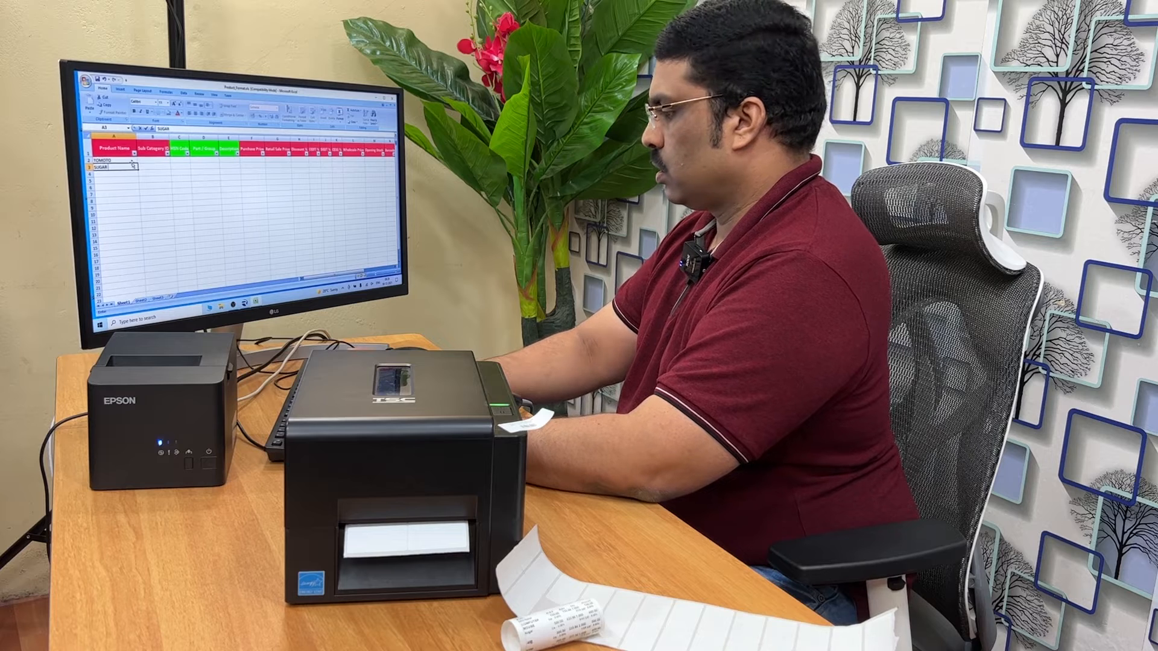
text(O)
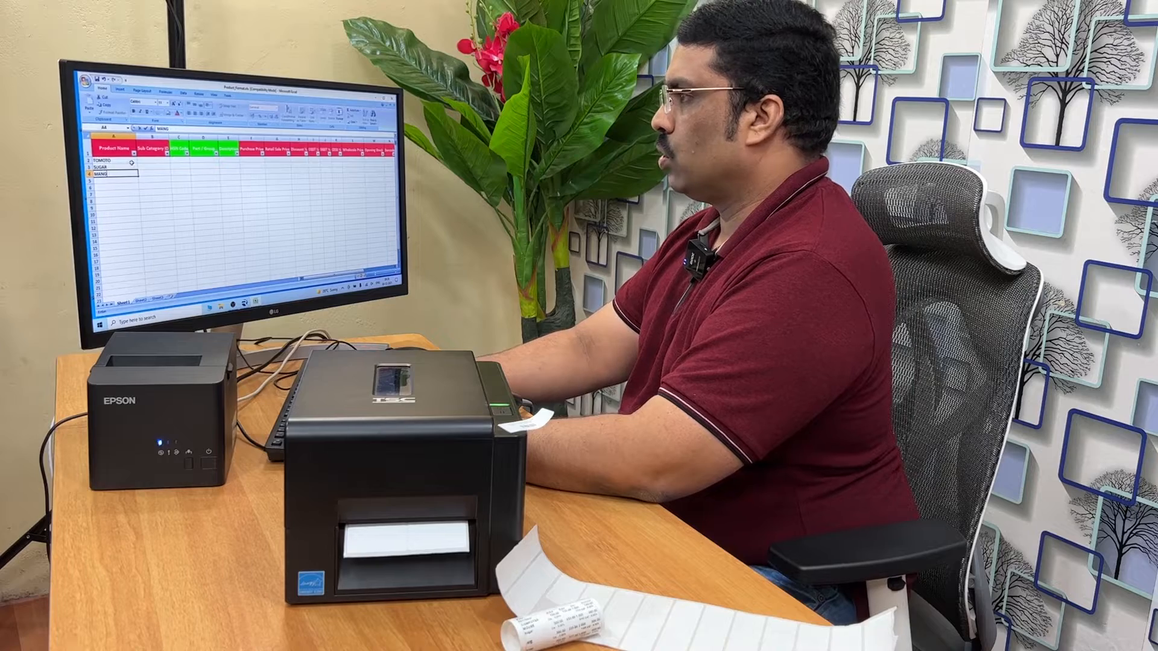
key(Return)
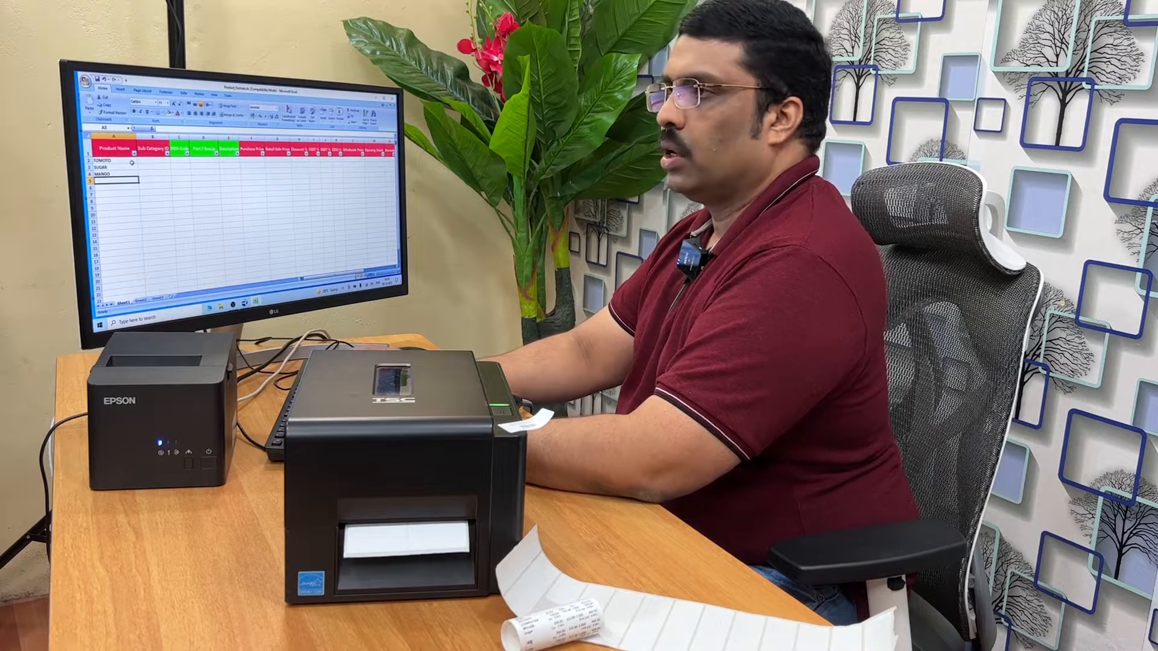
text(DHAL)
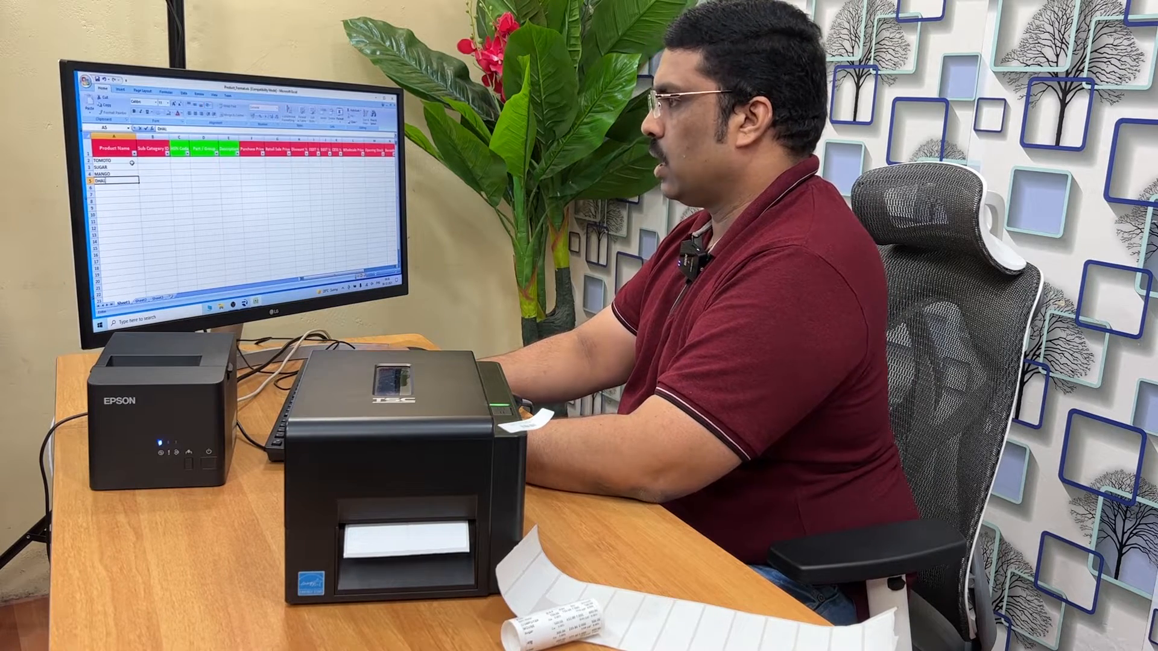
key(Return)
Step: Enter the product names MOUSE, COMPUTER, PEN and PENCIL in cells A6 to A9
text(MOUSE)
key(Return)
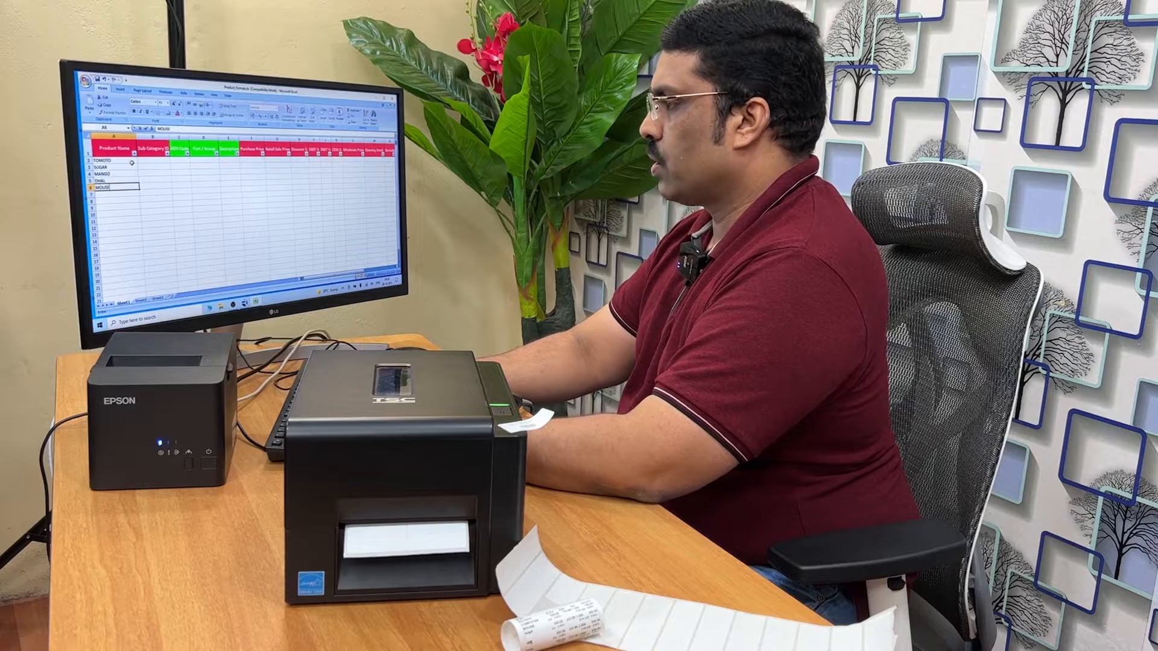
text(COM)
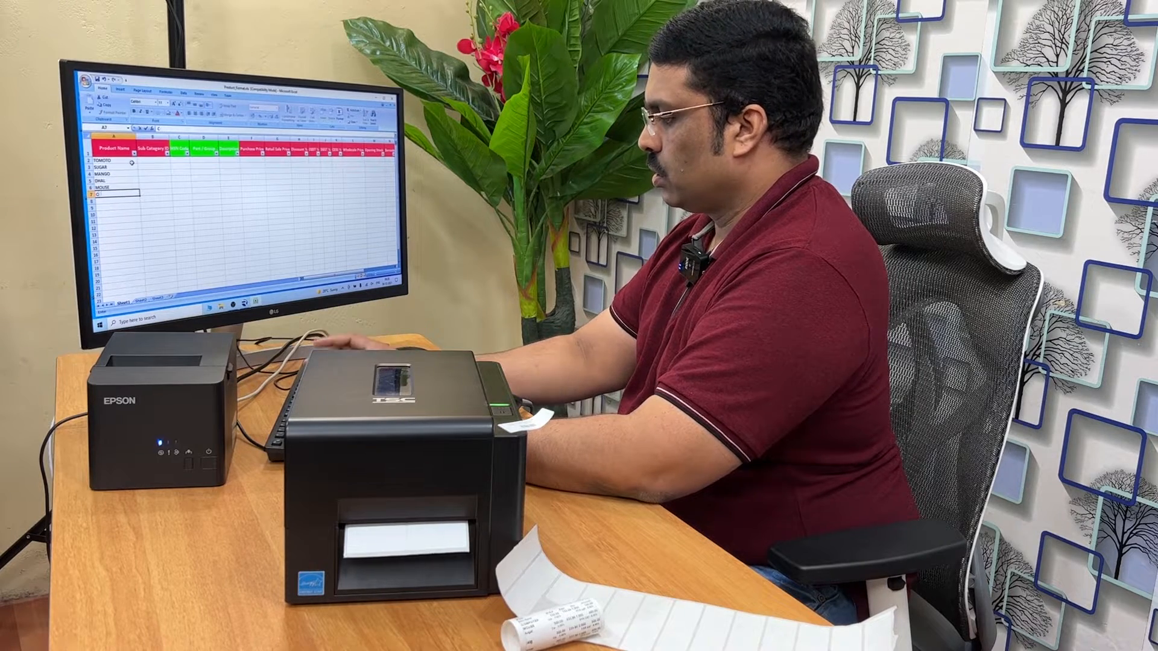
text(PUTER)
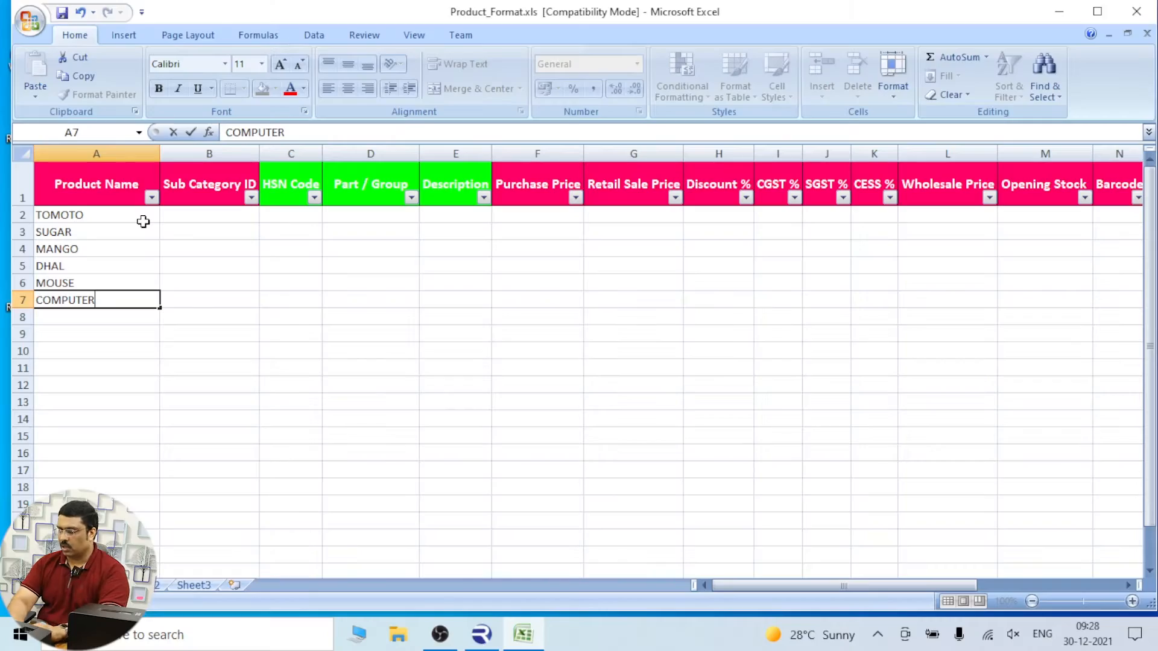
key(Return)
text(PEN)
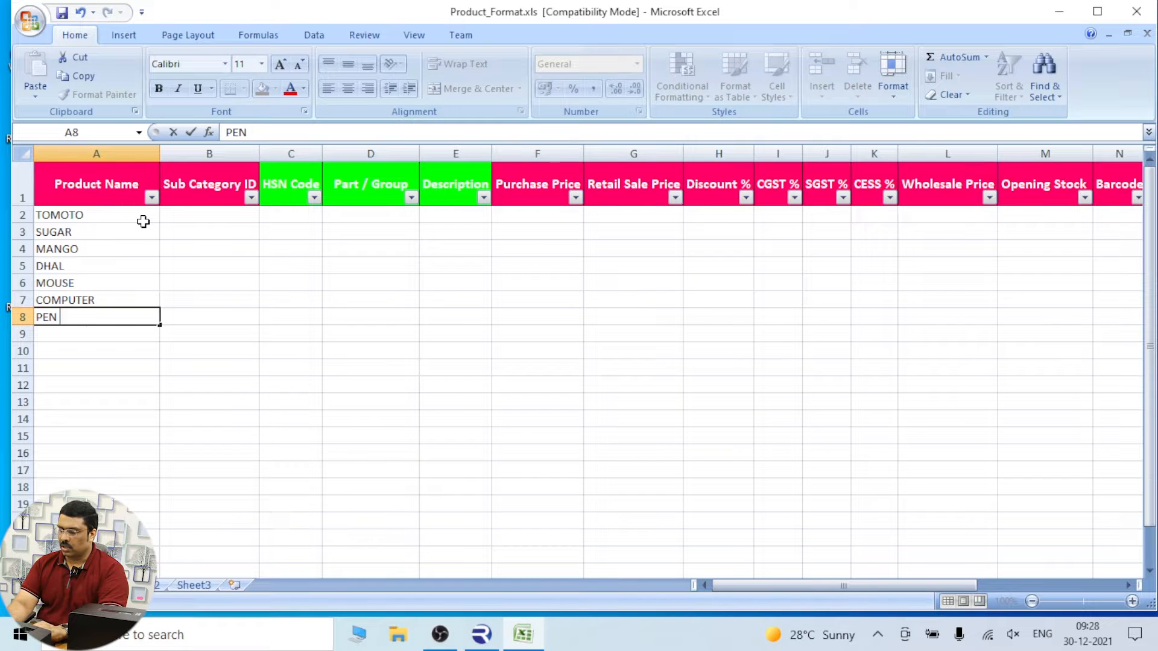
key(Return)
text(PENCIL)
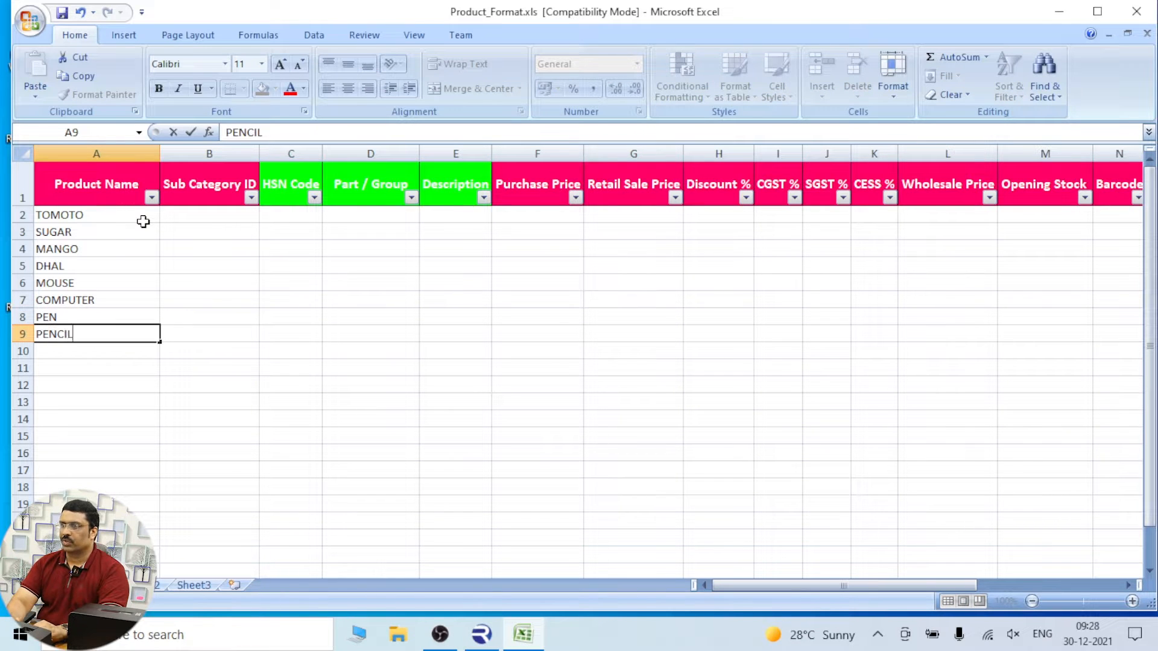
Step: Enter 1 as the Sub Category ID in B2 and fill it down to B9 for all products
click(199, 215)
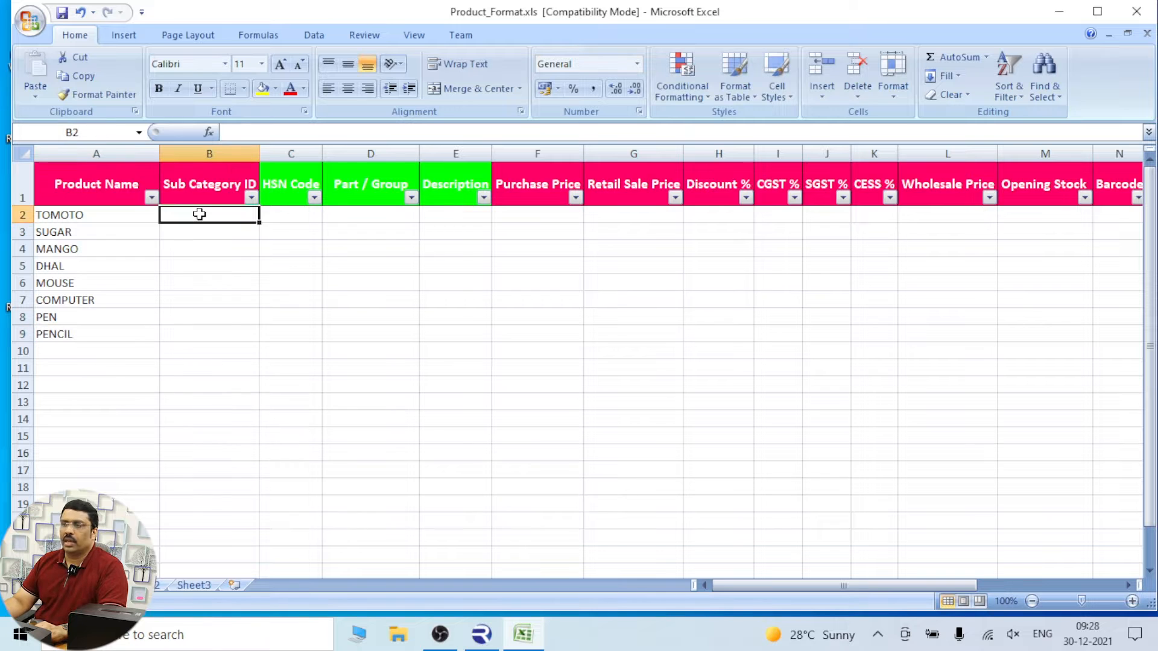
text(1)
key(Return)
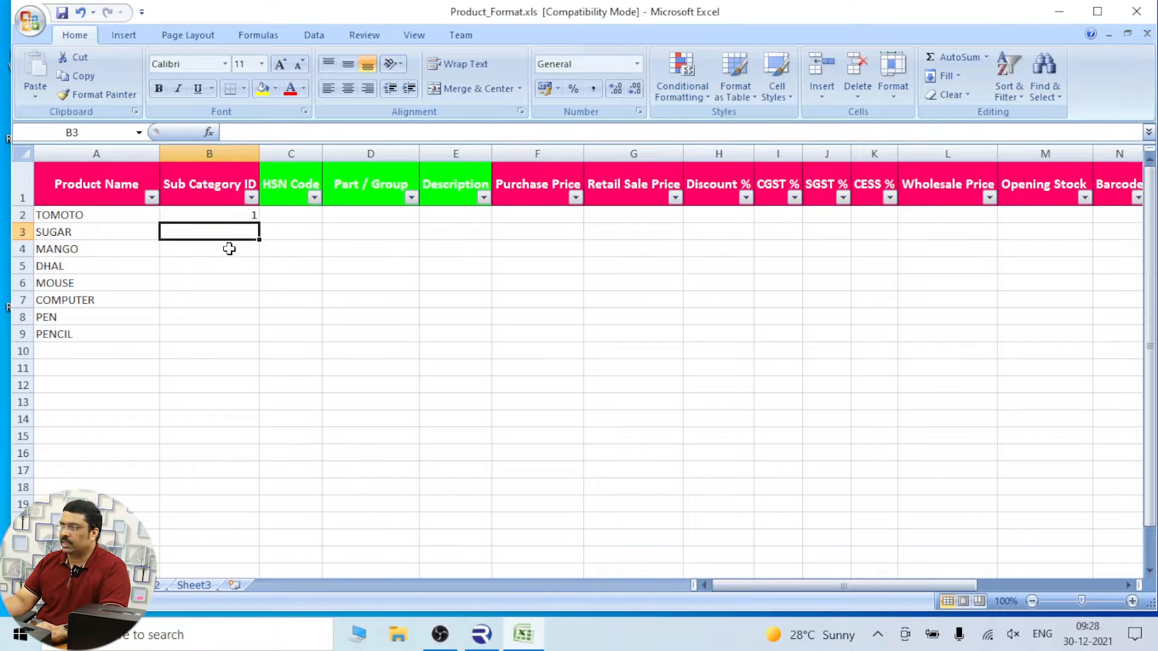
key(Up)
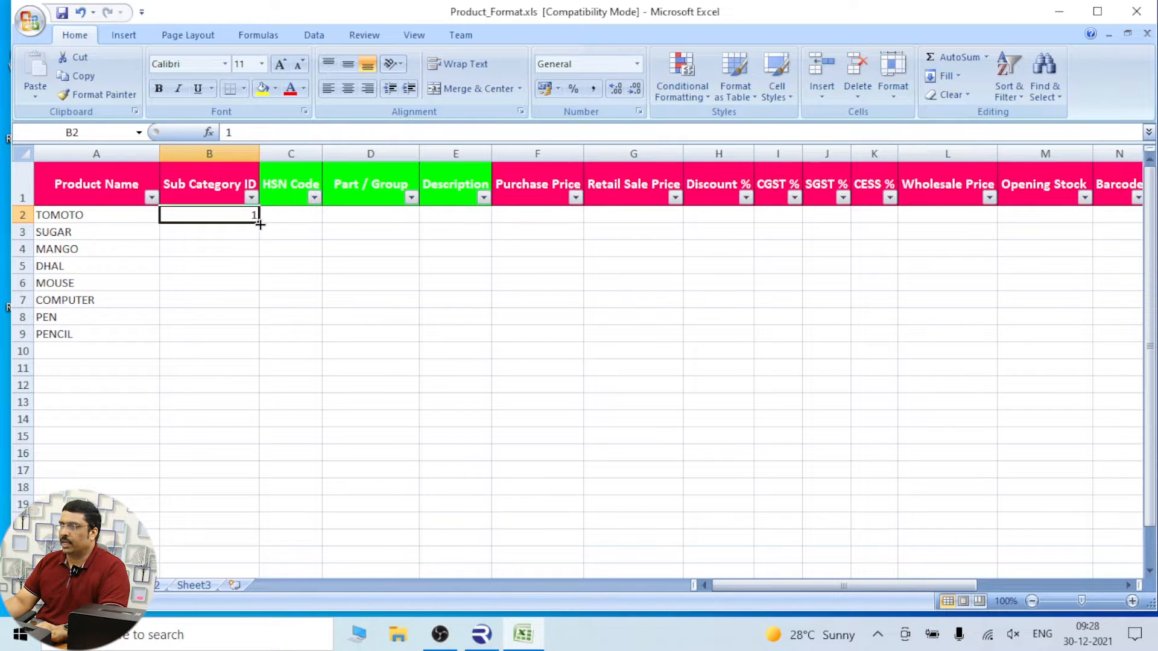
drag(258, 224, 258, 336)
click(326, 231)
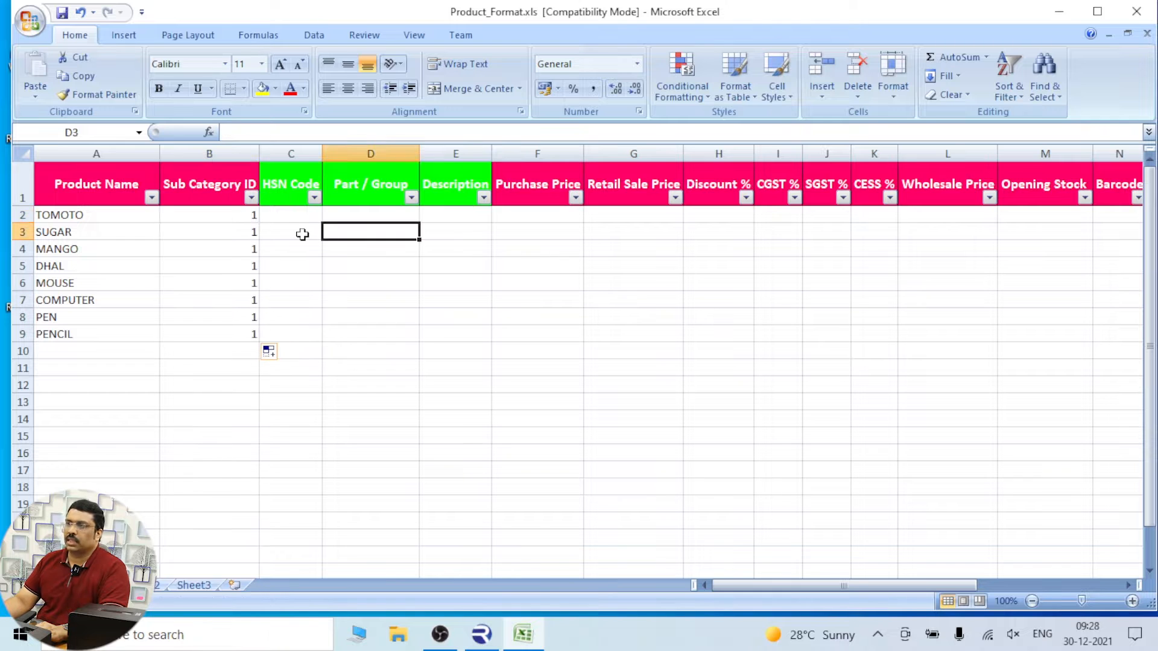
Step: Switch to Raintech POS Hypermarket, examine the fields of the blank Add Product form, and close it
click(242, 217)
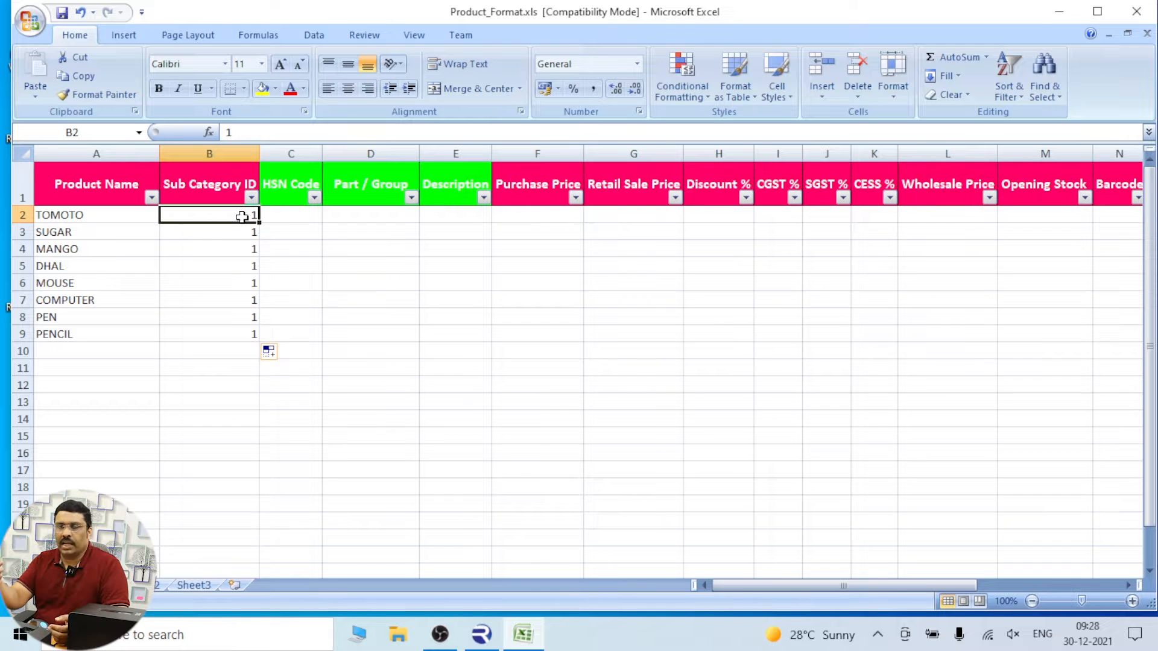
click(481, 633)
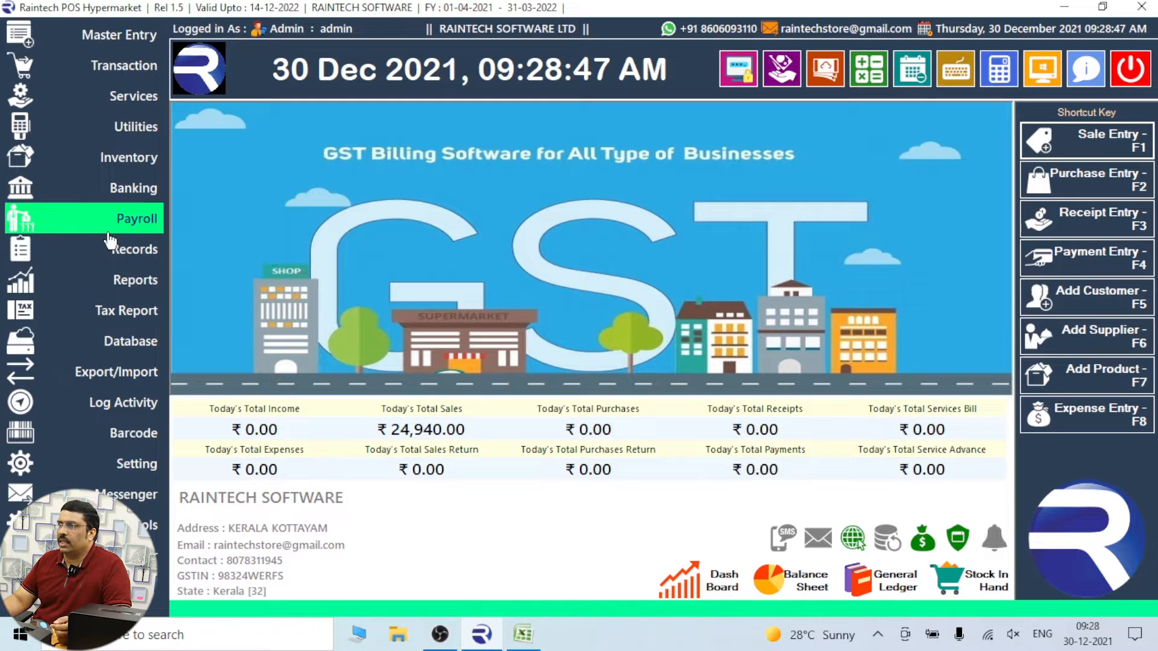
click(1102, 382)
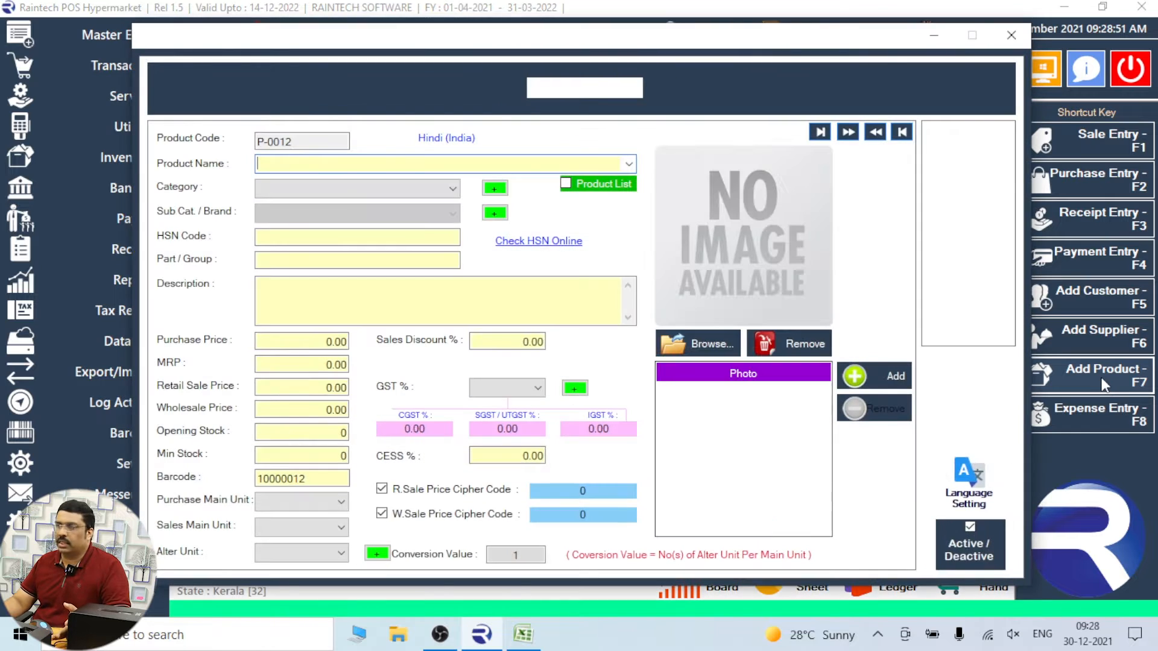
click(1012, 34)
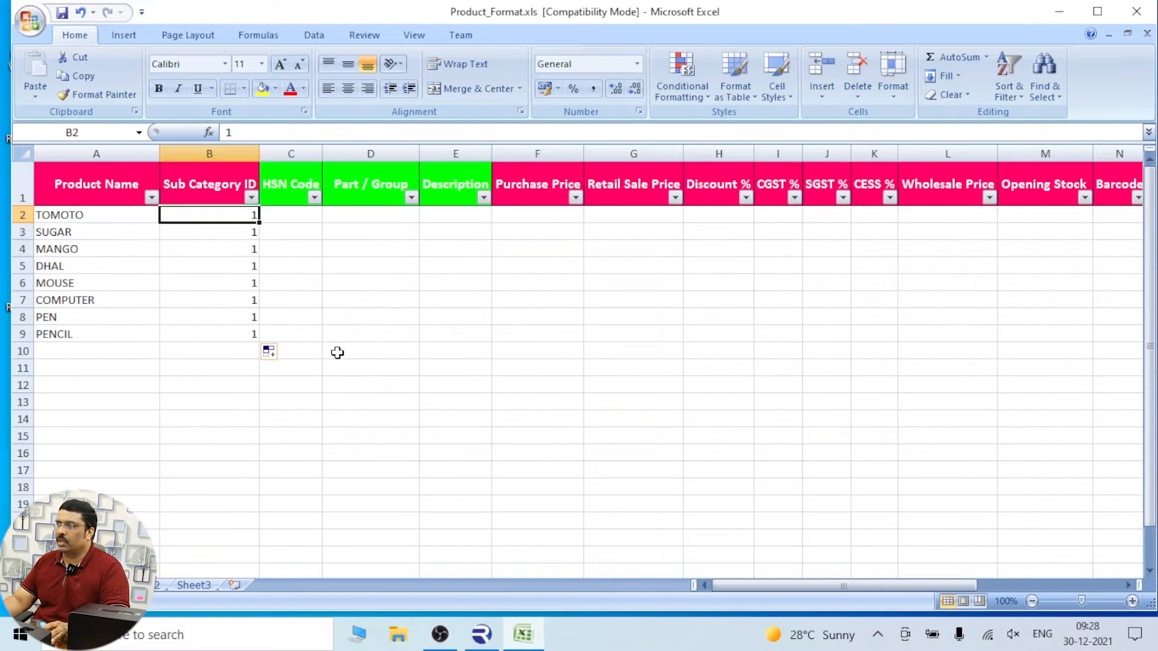
Step: Enter 0 as the HSN Code in C2 of the product workbook and fill it down to C9
click(300, 310)
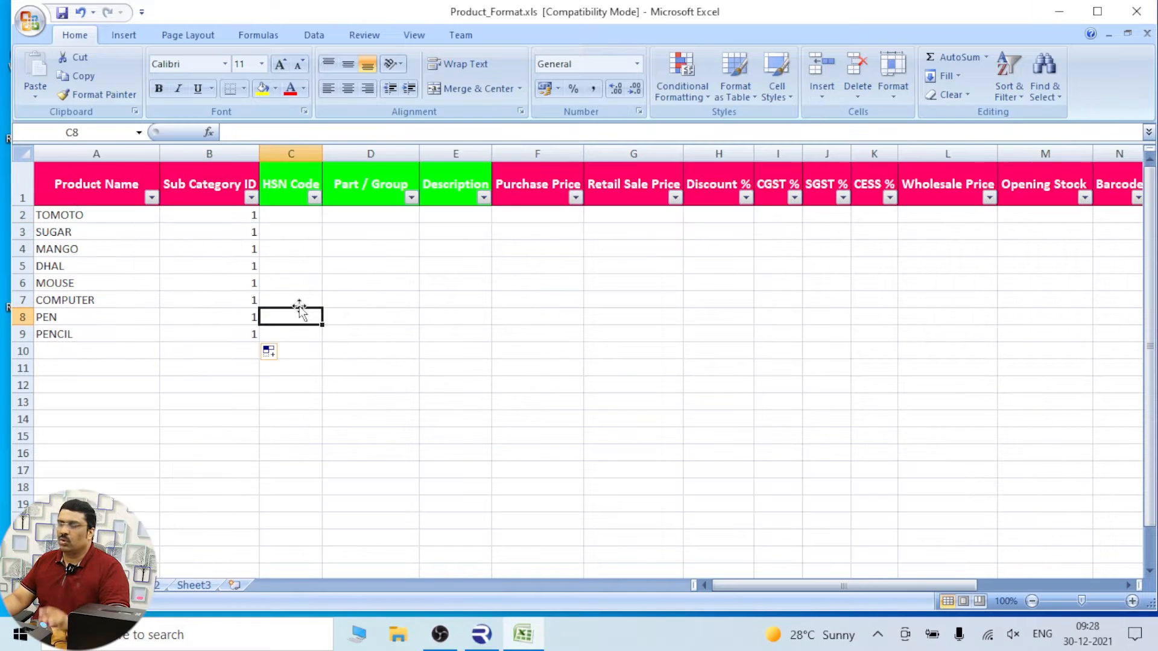
click(305, 215)
text(0)
click(342, 261)
click(304, 216)
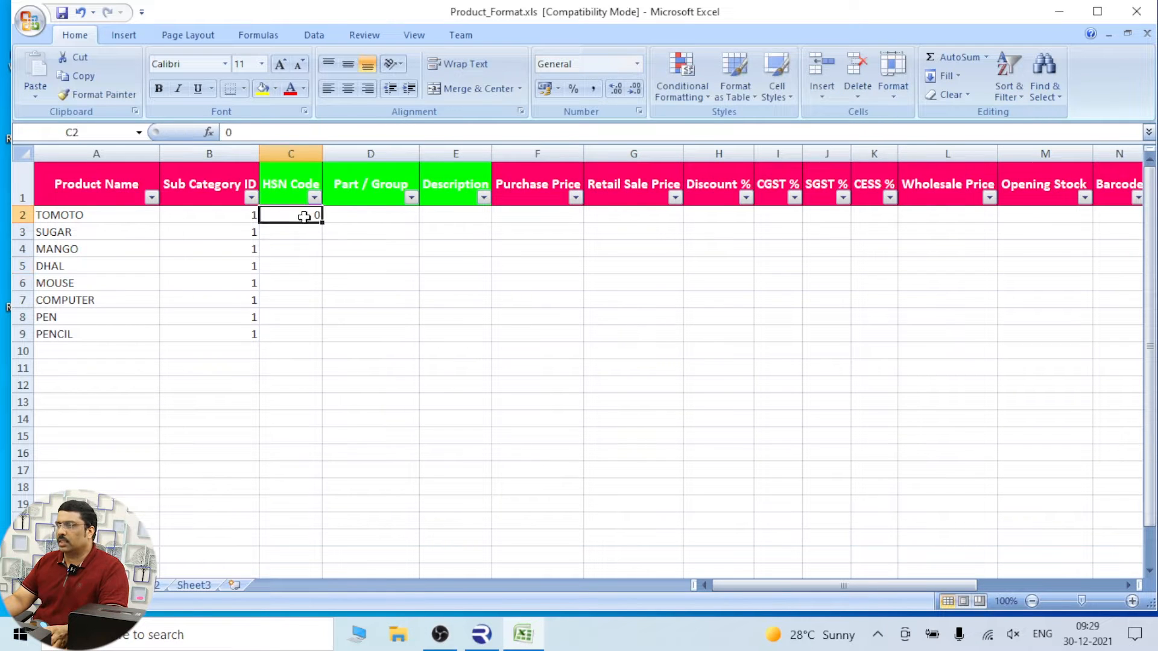
drag(322, 225, 297, 348)
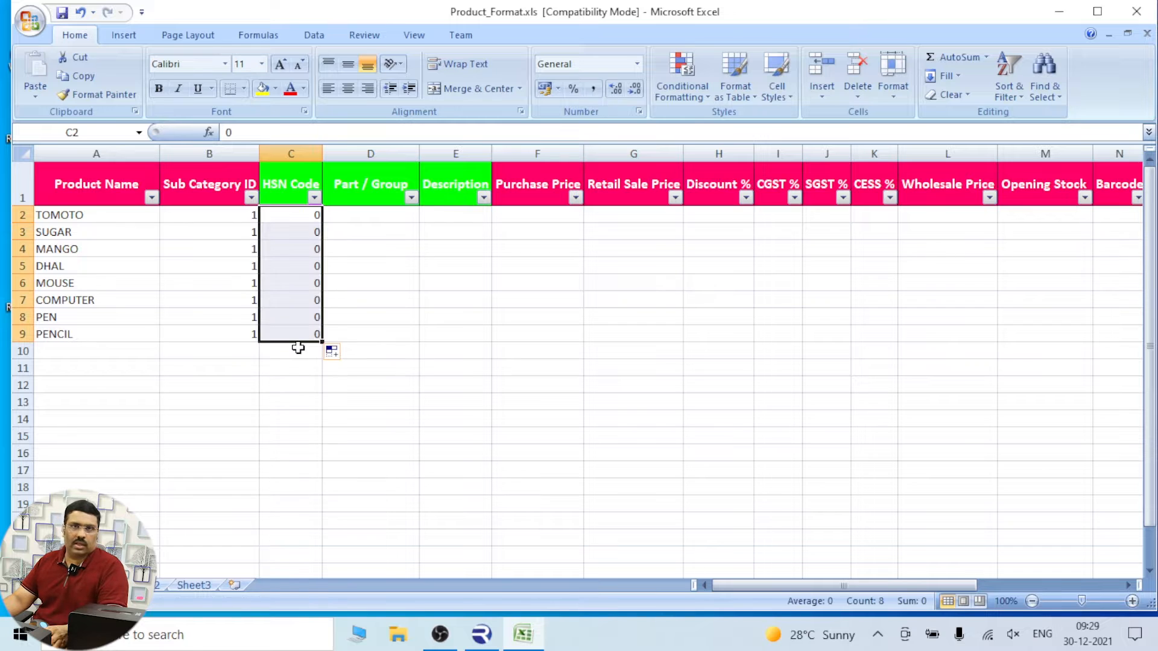
click(394, 250)
drag(445, 221, 395, 331)
Step: Enter purchase prices 12 and 14 in F2 and F3, and fill 12 down the column to F9
click(551, 216)
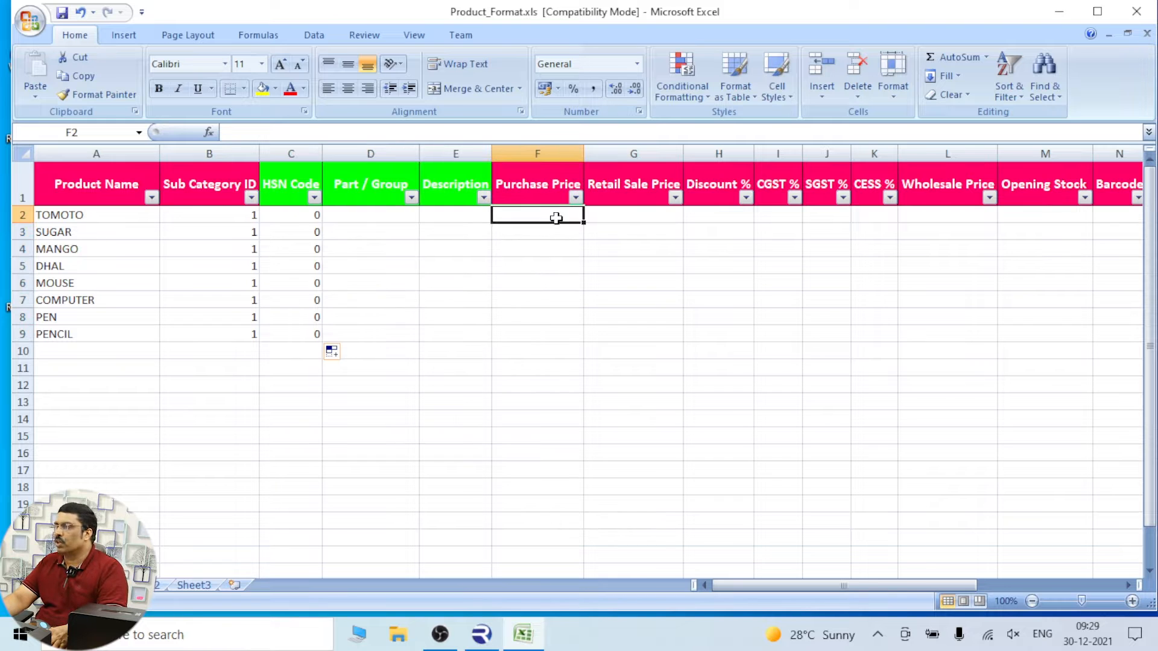
text(12)
key(Return)
text(14)
key(Return)
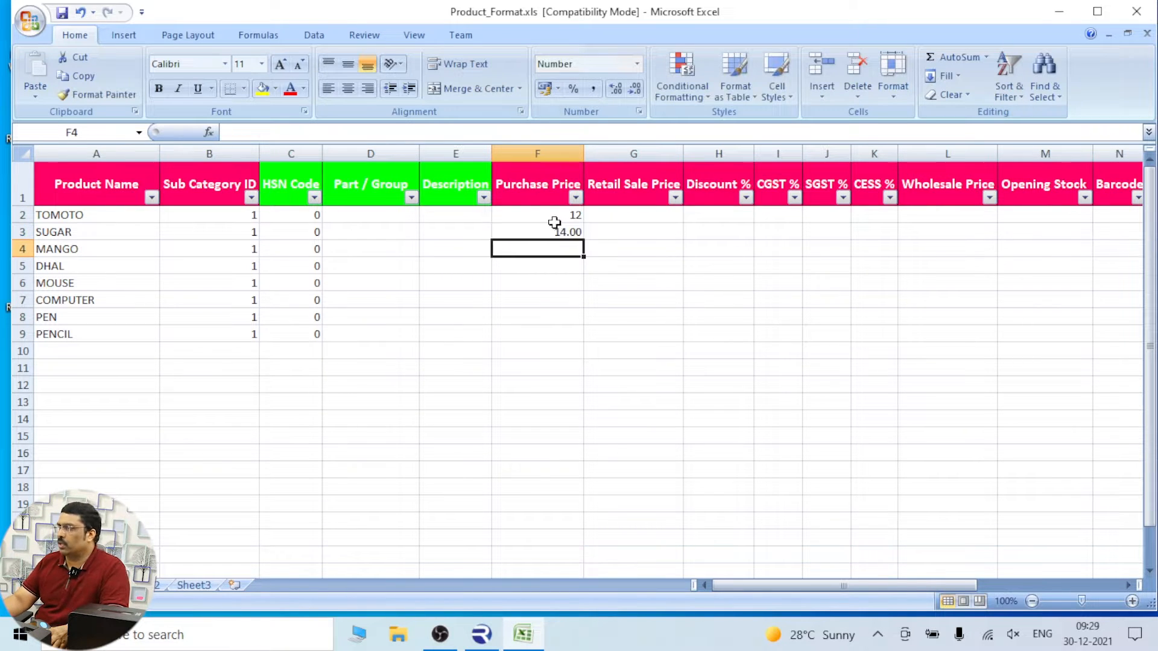
click(554, 220)
drag(583, 222, 589, 339)
click(652, 310)
Step: Enter purchase prices 12, 14 and 16 in F2 to F4 and extend the series down to F9
click(560, 217)
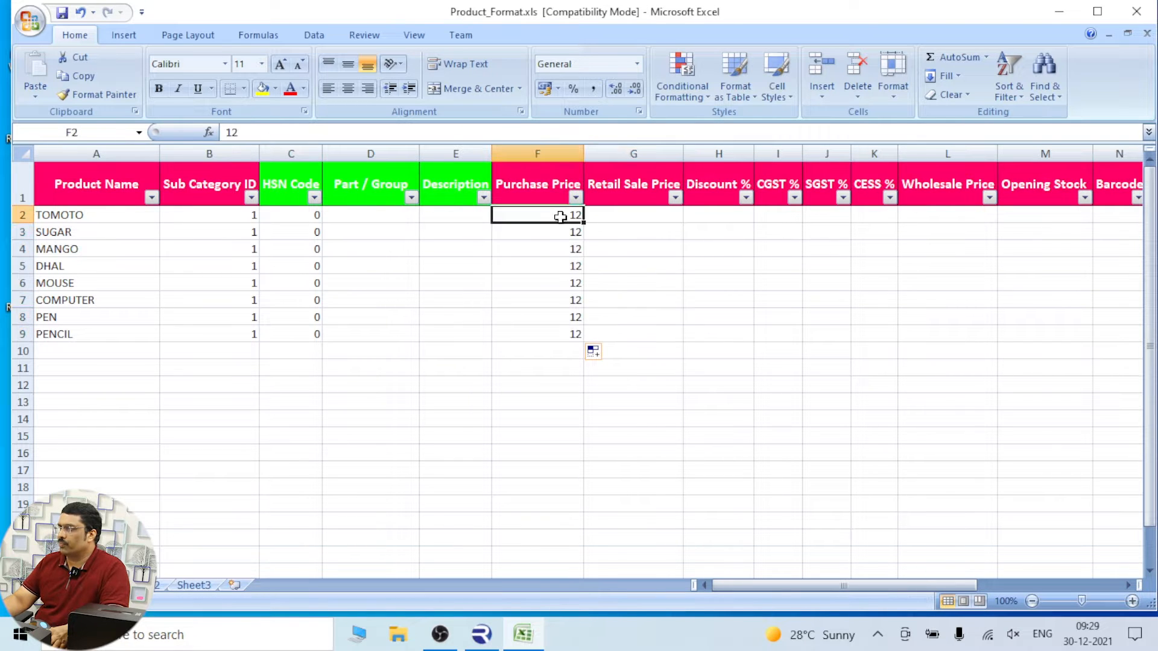
text(12)
key(Return)
text(14)
key(Return)
text(16)
key(Return)
click(554, 214)
drag(554, 215, 615, 342)
click(614, 336)
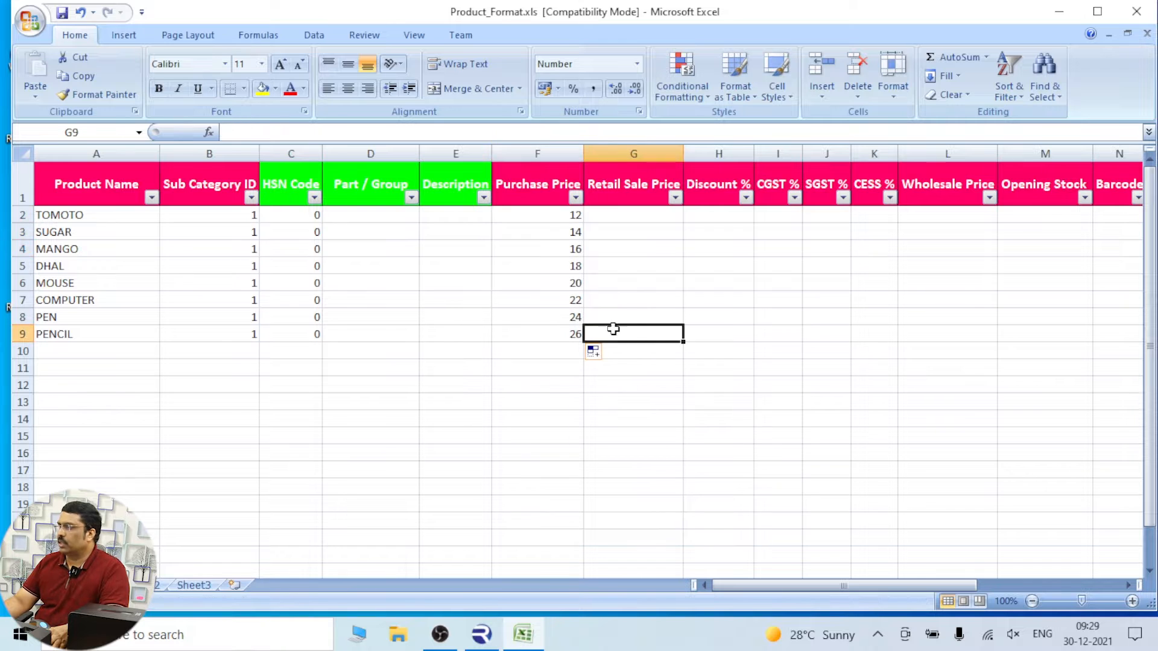
Step: Enter retail sale prices 22 and 25 in G2 and G3 and extend the series down to G9
click(644, 220)
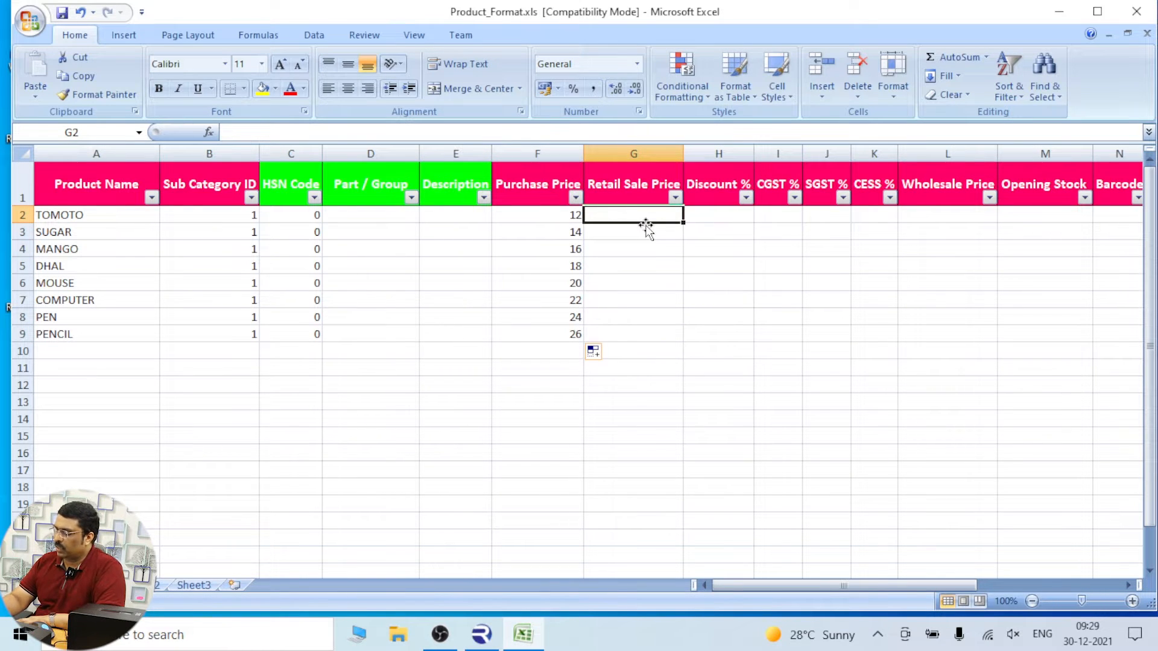
text(22)
key(Return)
text(25)
key(Return)
drag(651, 219, 693, 336)
click(708, 340)
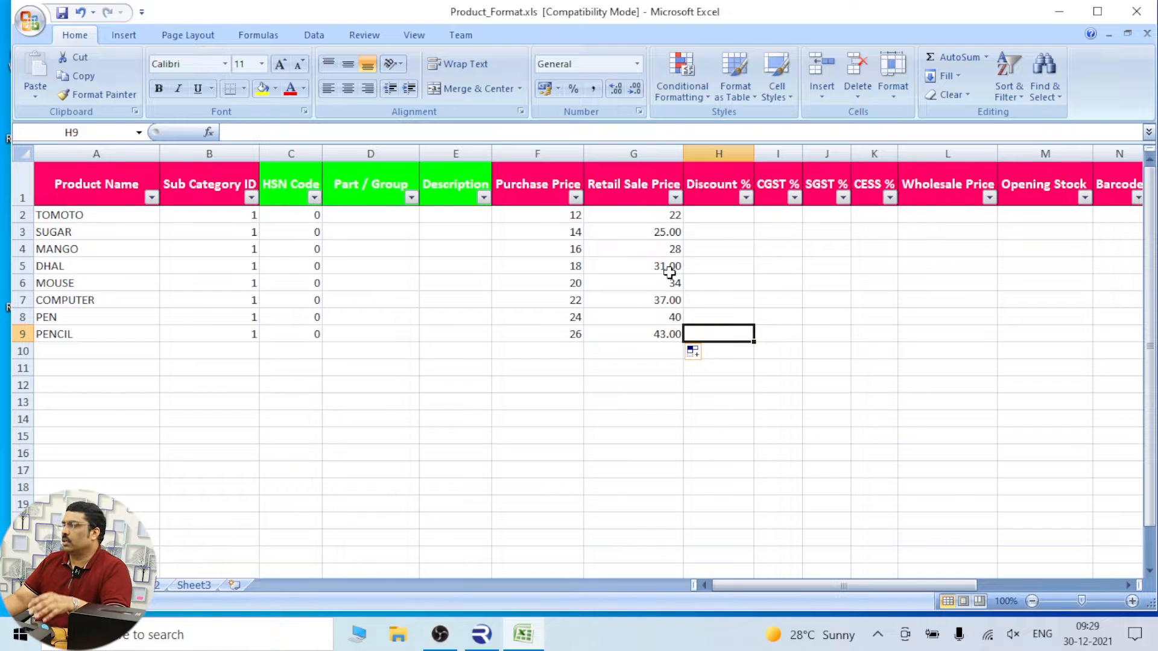
click(651, 219)
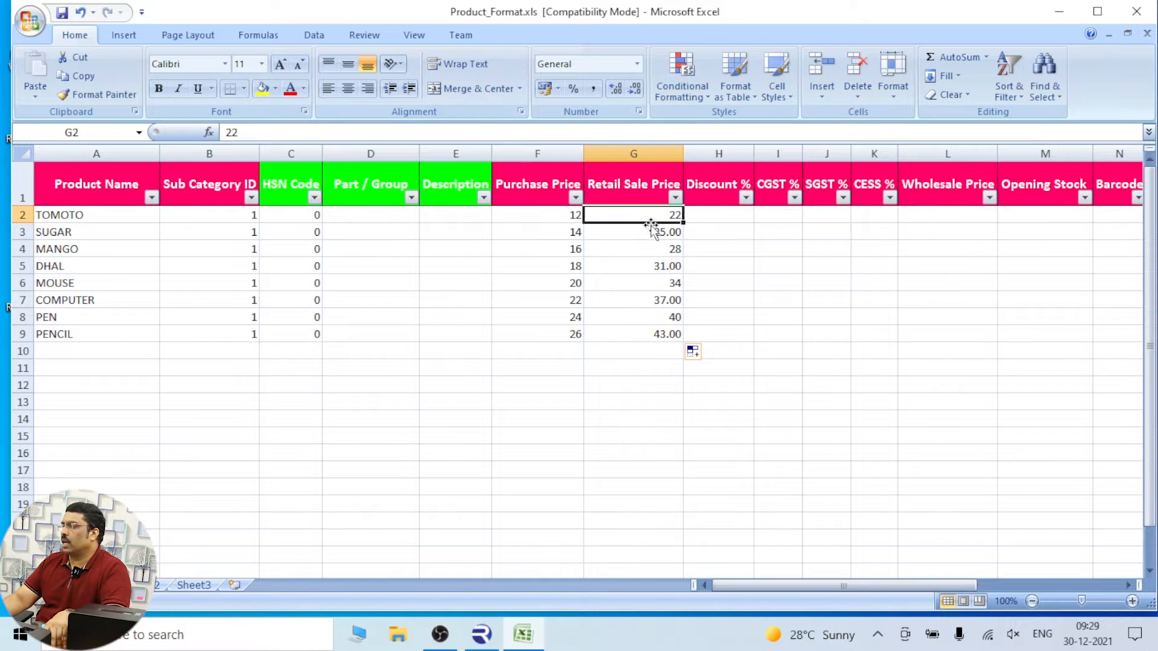
Step: Enter 0 as the Discount % in H2 and fill it down to H9 for all products
click(717, 217)
text(0)
click(745, 244)
click(742, 219)
drag(753, 222, 756, 341)
Step: Enter 2.5 as both CGST % and SGST % in I2 and J2 and fill them down to row 9
click(785, 216)
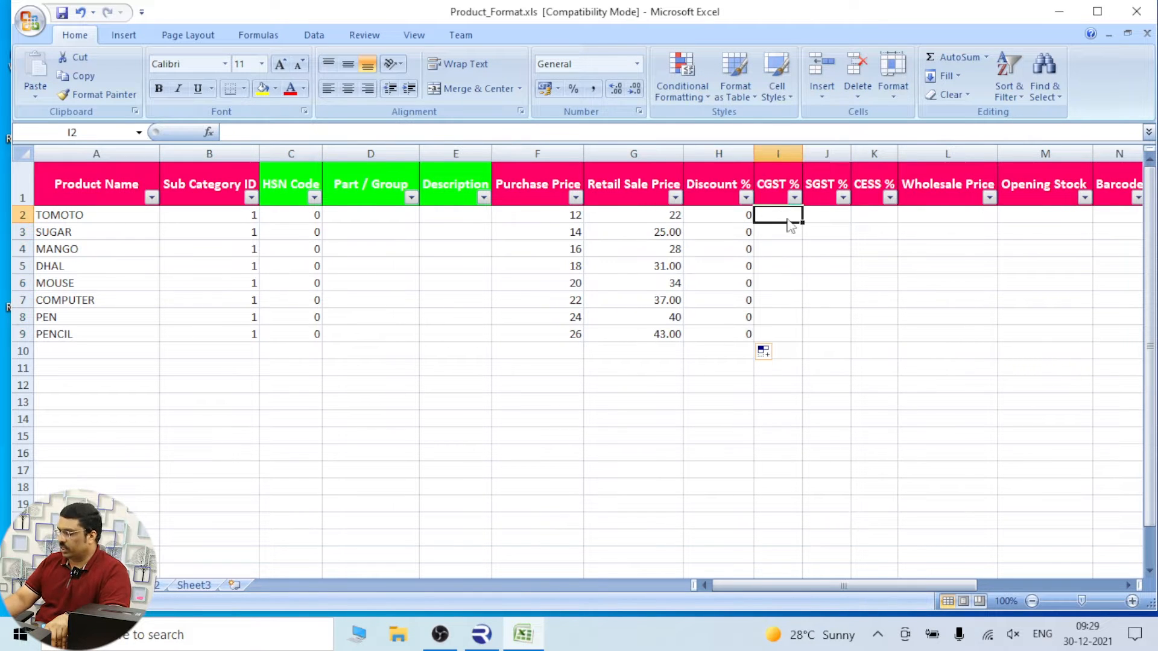
text(2.5)
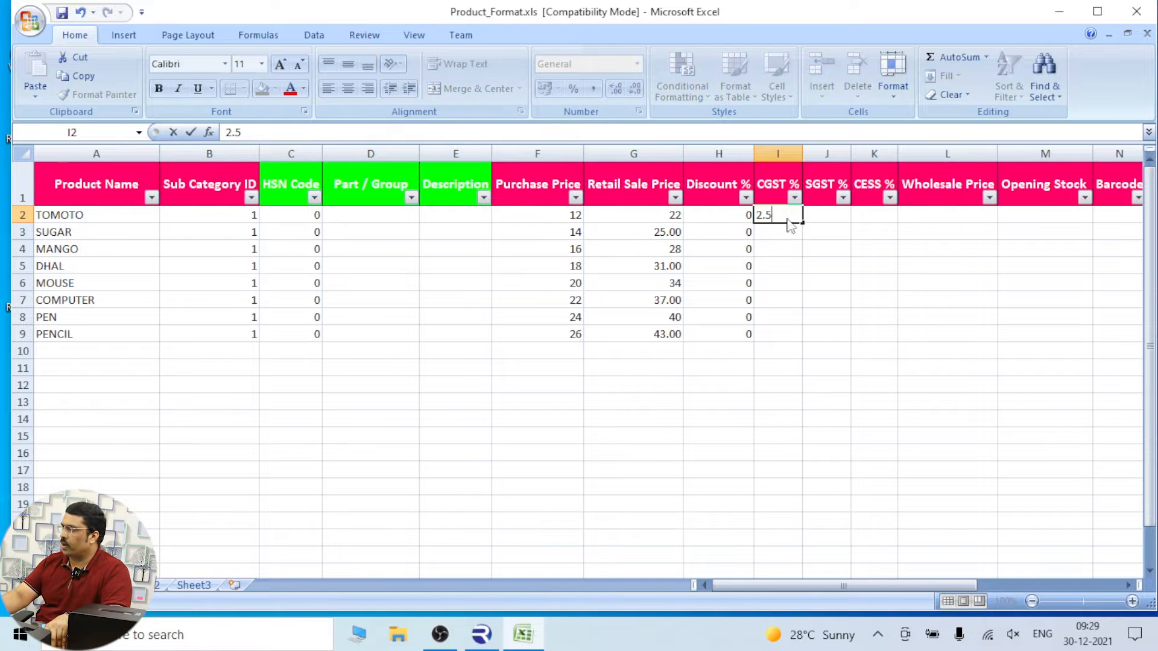
key(Return)
click(832, 214)
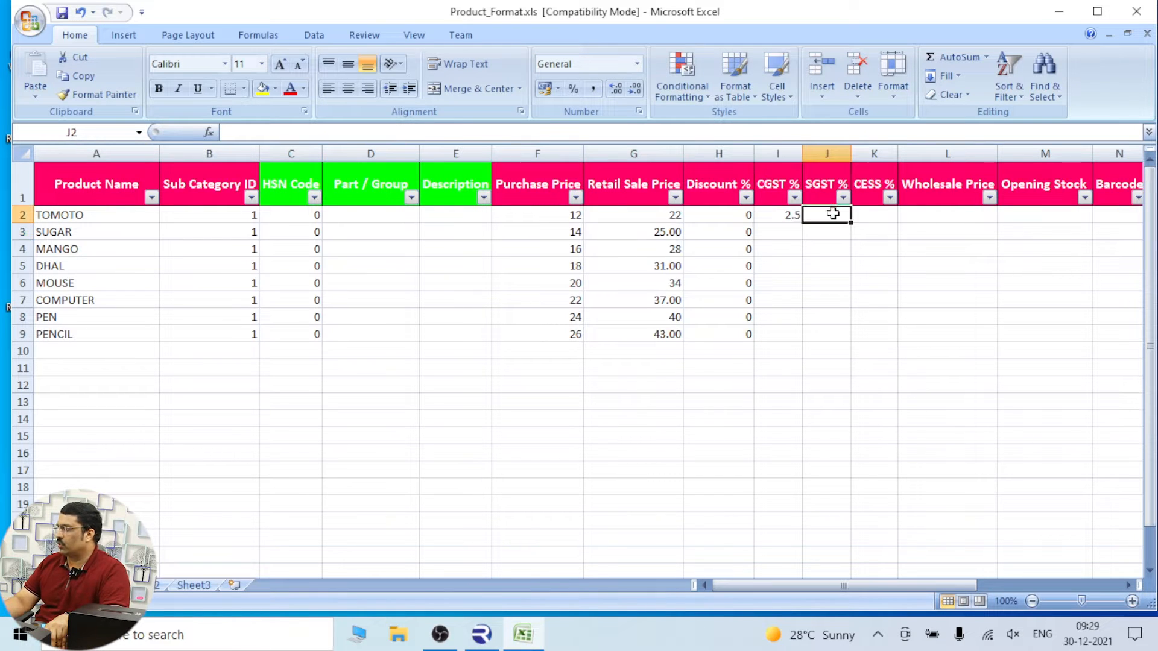
text(2.5)
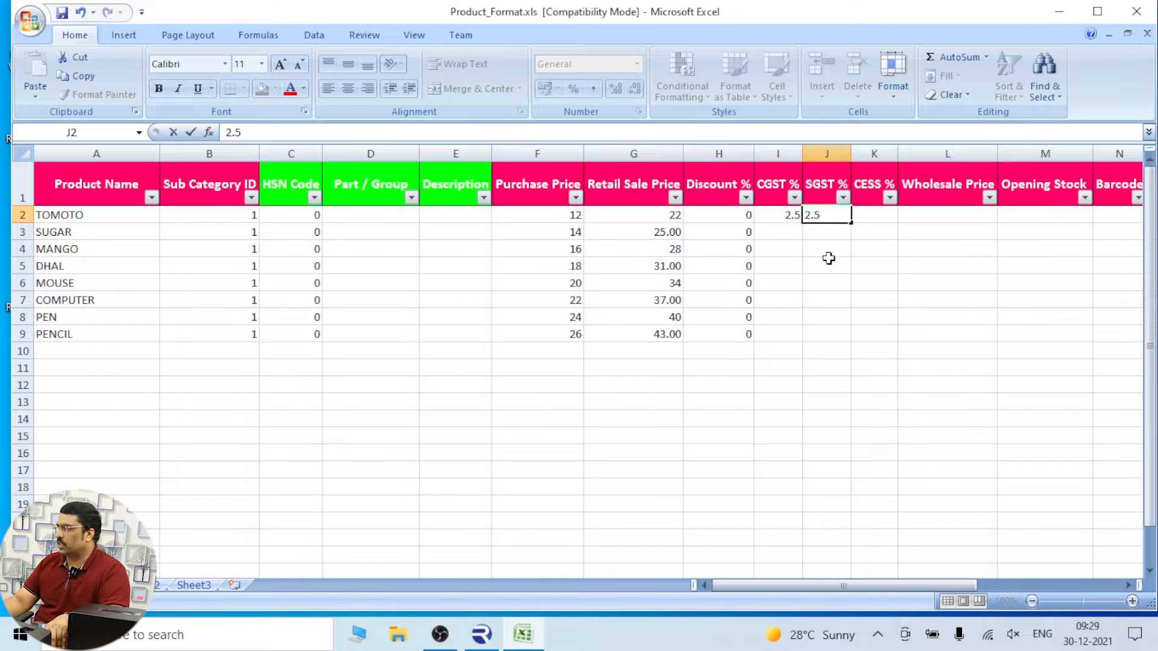
click(829, 258)
drag(786, 214, 842, 335)
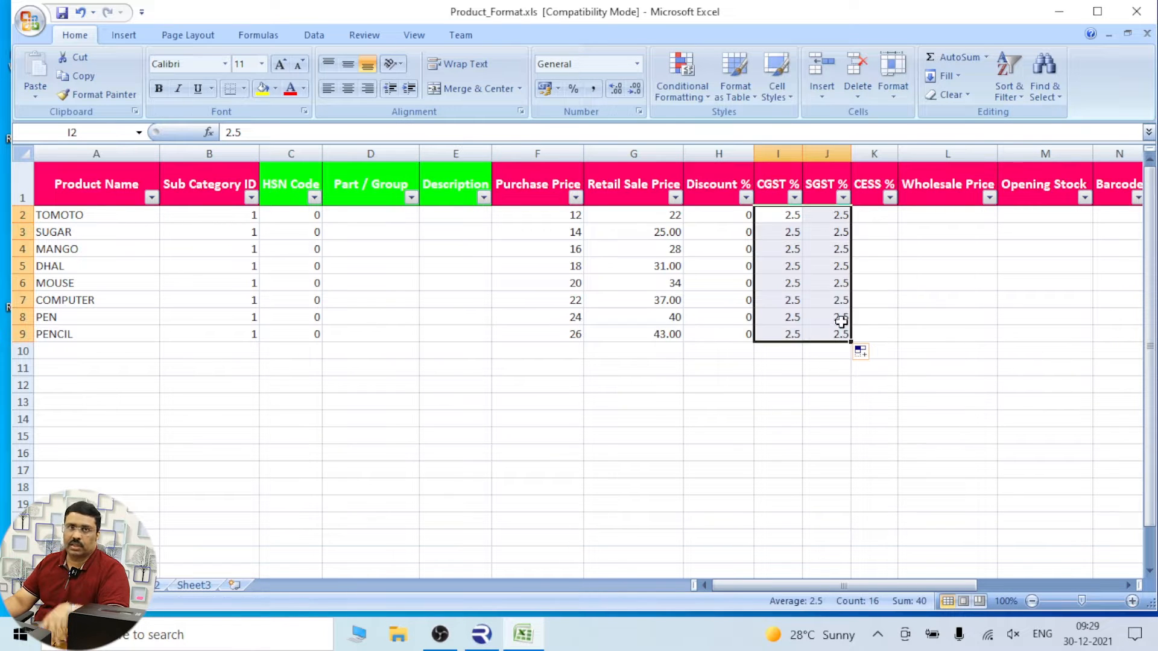
Step: Enter 0 as the CESS % in K2 and fill it down to K9
click(875, 280)
click(882, 217)
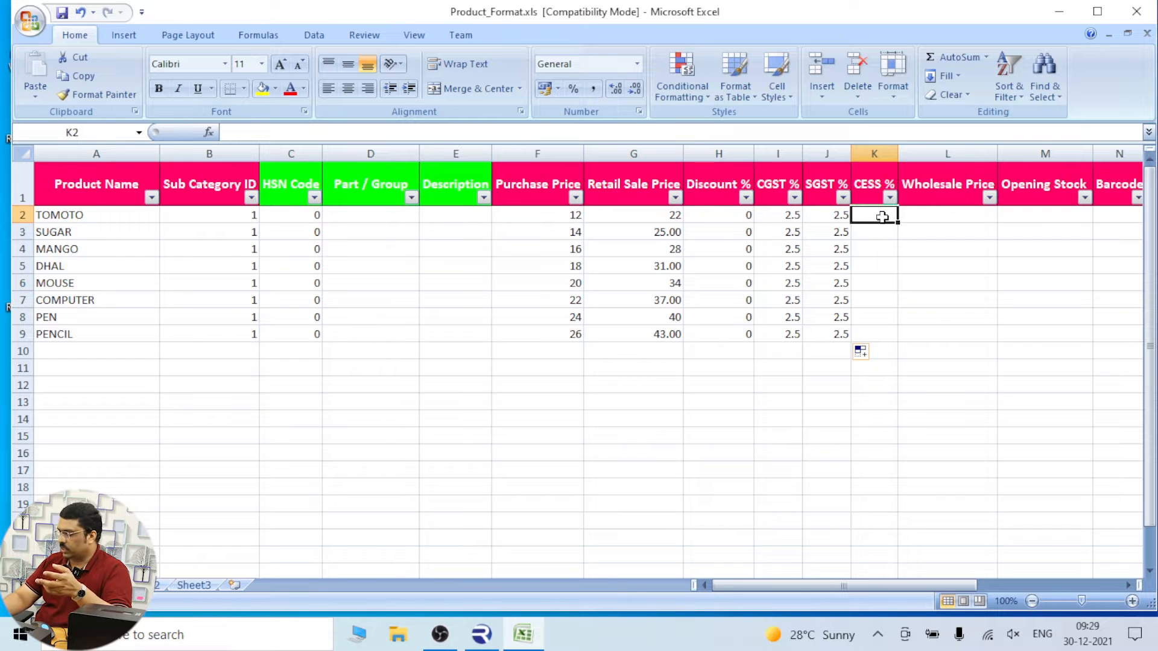
text(0)
key(Return)
click(881, 216)
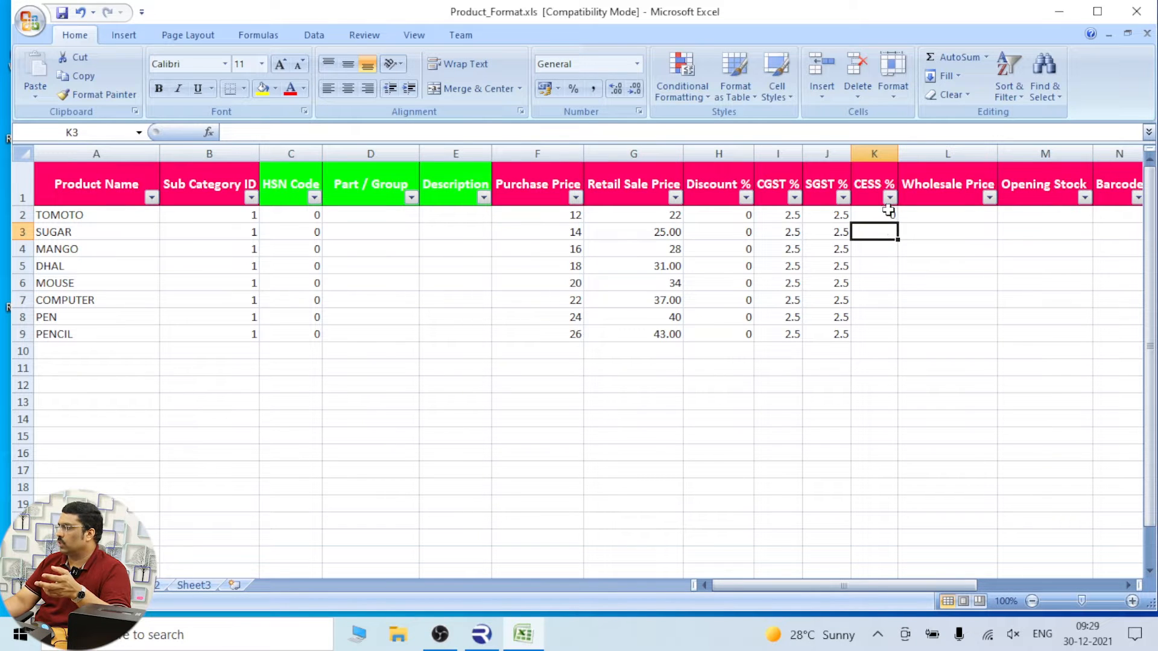
drag(898, 223, 902, 343)
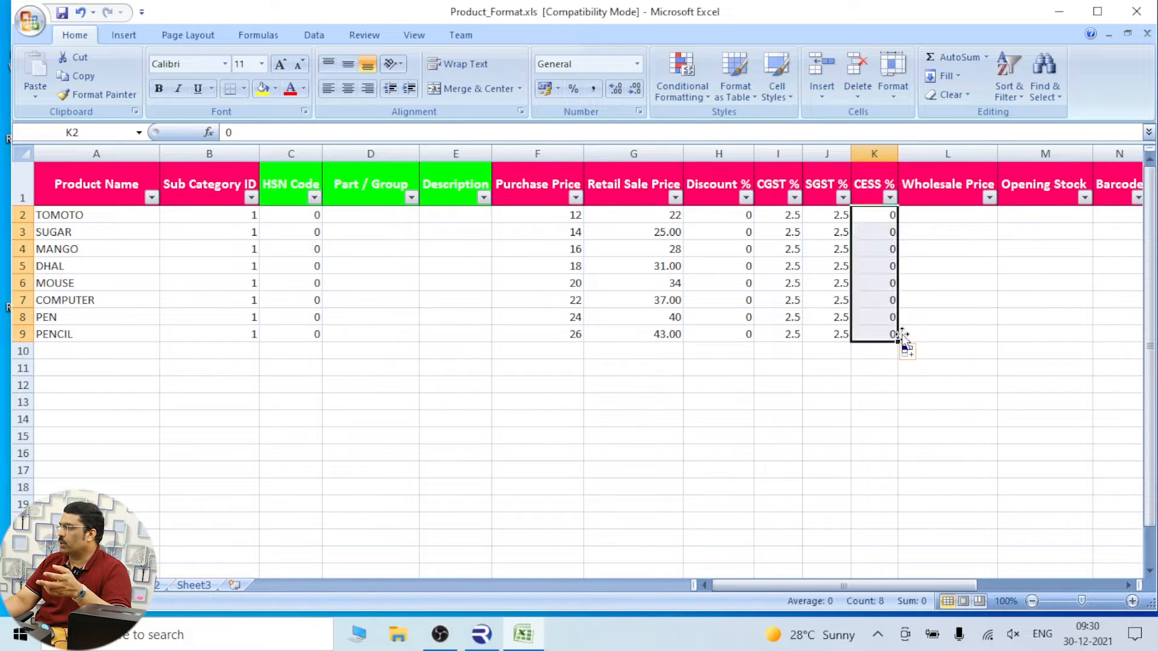
Step: Enter wholesale prices 25 and 28 in L2 and L3 and extend the series down to L9
click(905, 337)
key(Right)
key(Right)
key(Right)
key(Right)
key(Right)
key(Right)
key(Right)
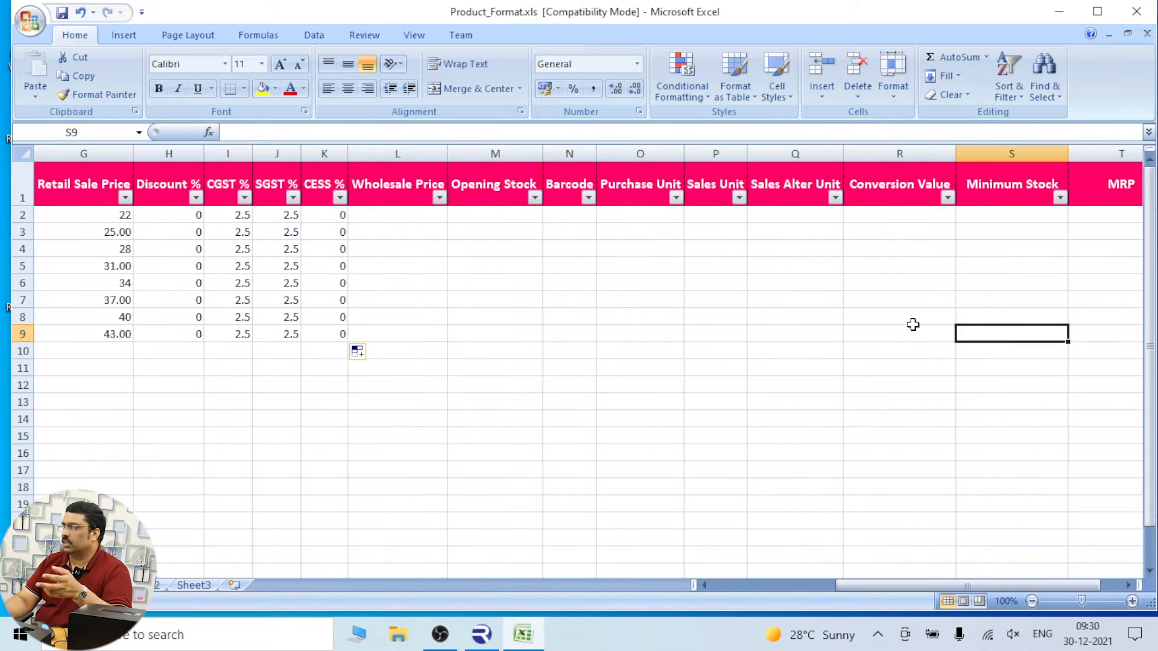
click(389, 229)
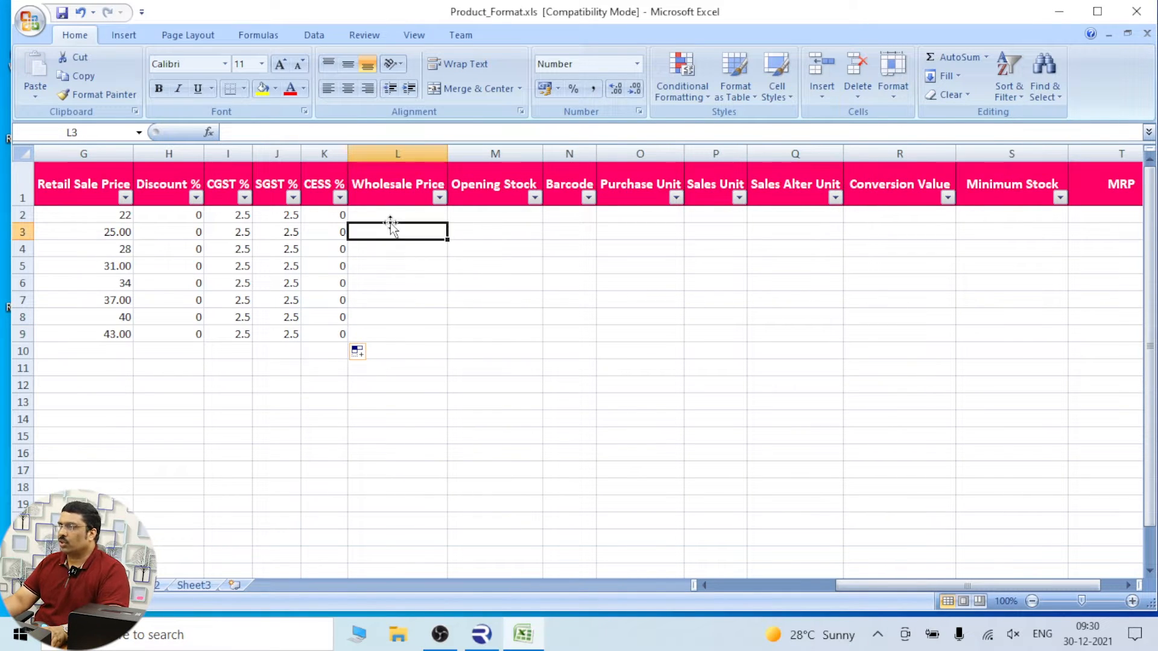
click(392, 212)
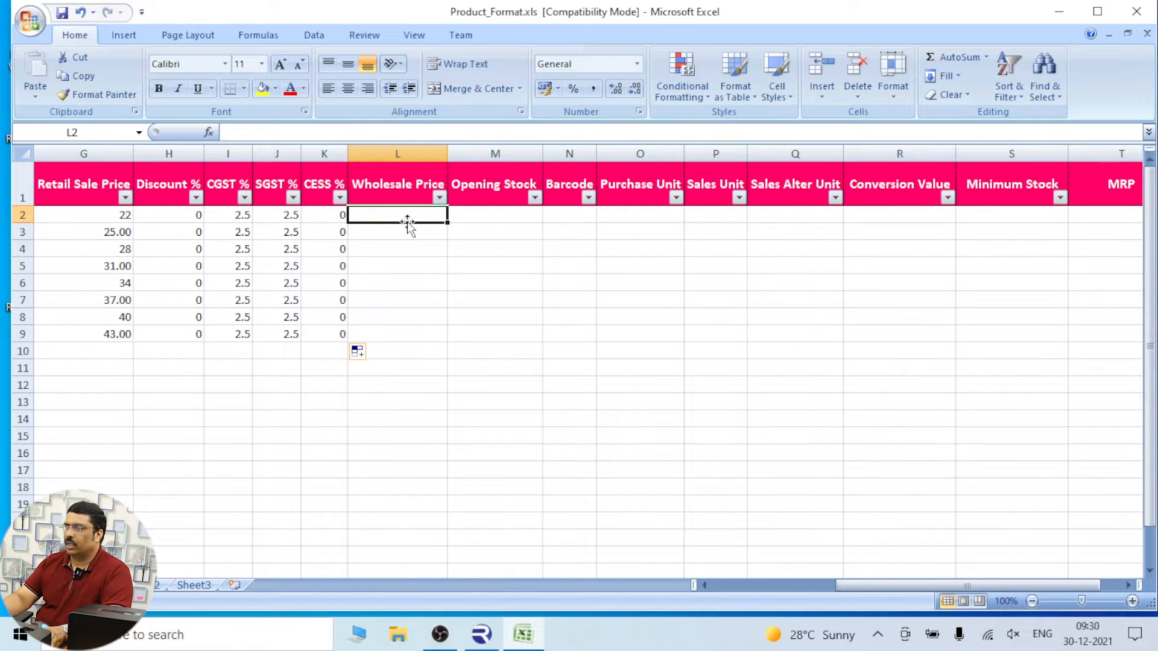
text(25)
key(Return)
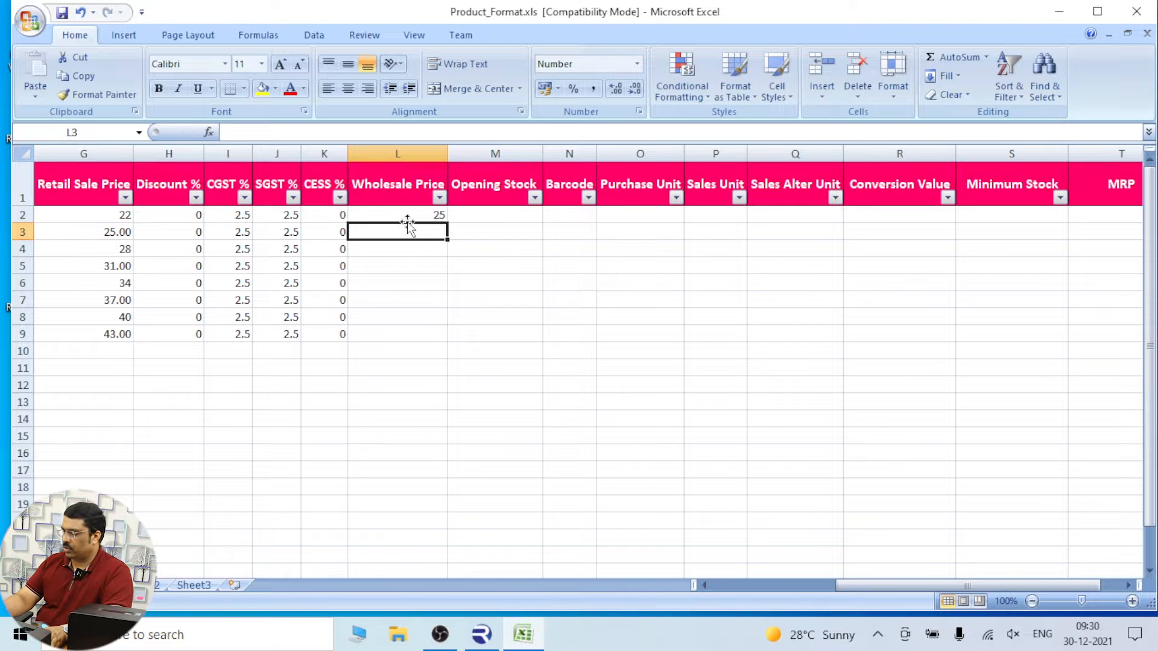
text(28)
key(Return)
drag(411, 216, 443, 342)
Step: Enter opening stock values 100, 120 and 140 in M2 to M4 and extend the series down to M9
click(485, 331)
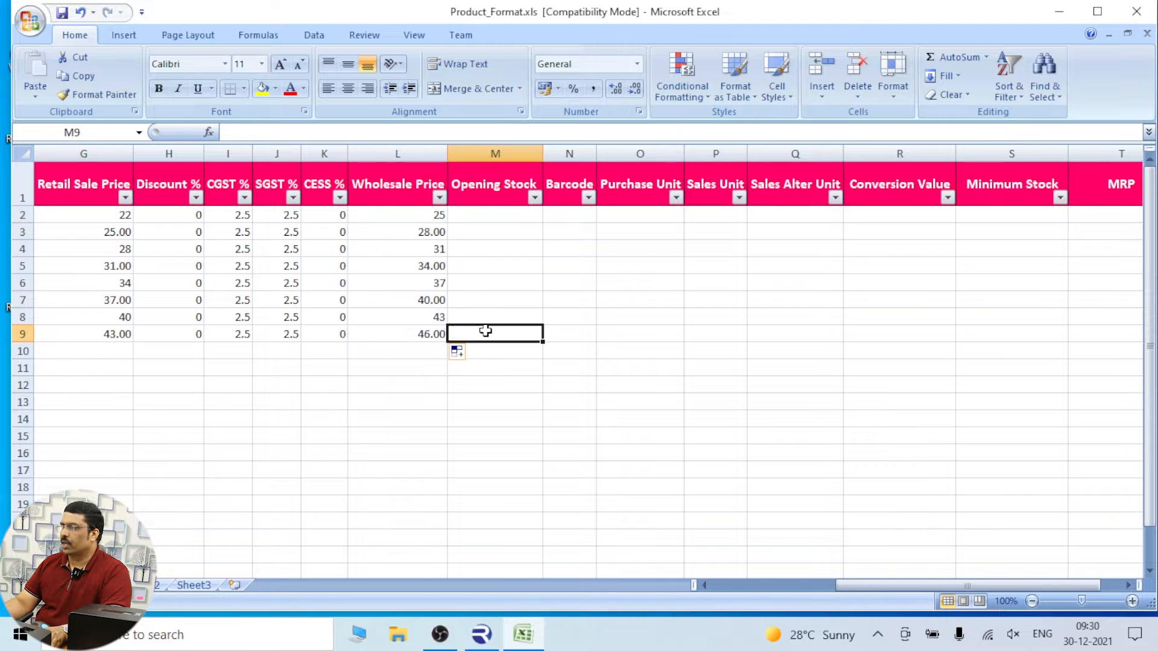
click(512, 218)
text(100)
key(Return)
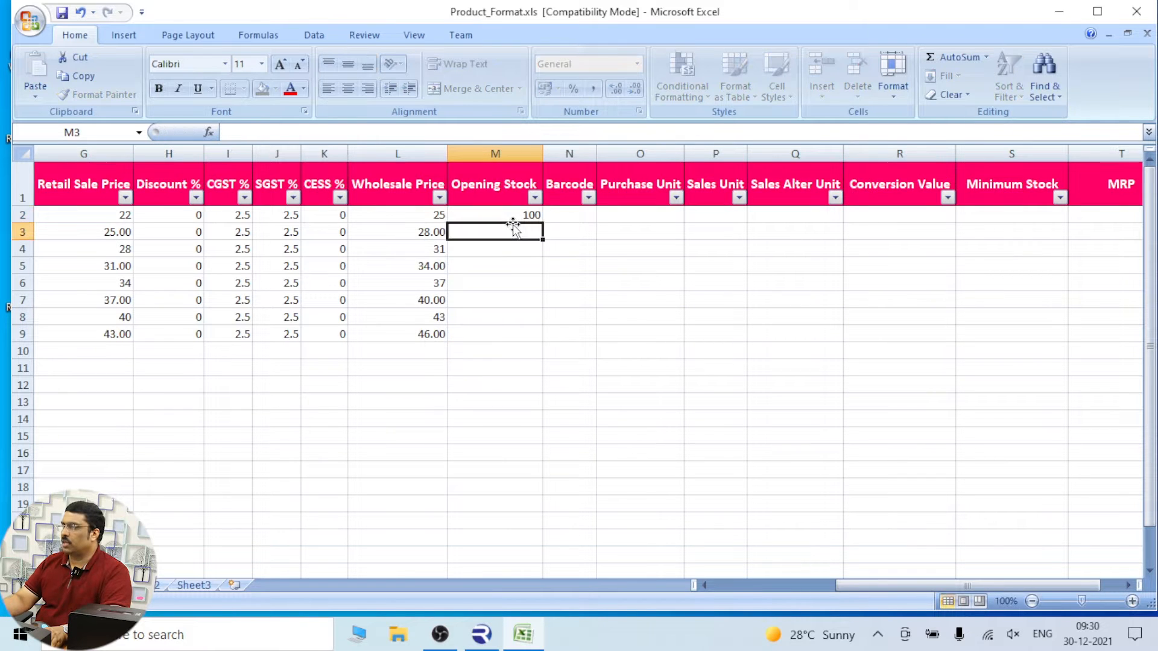
text(120)
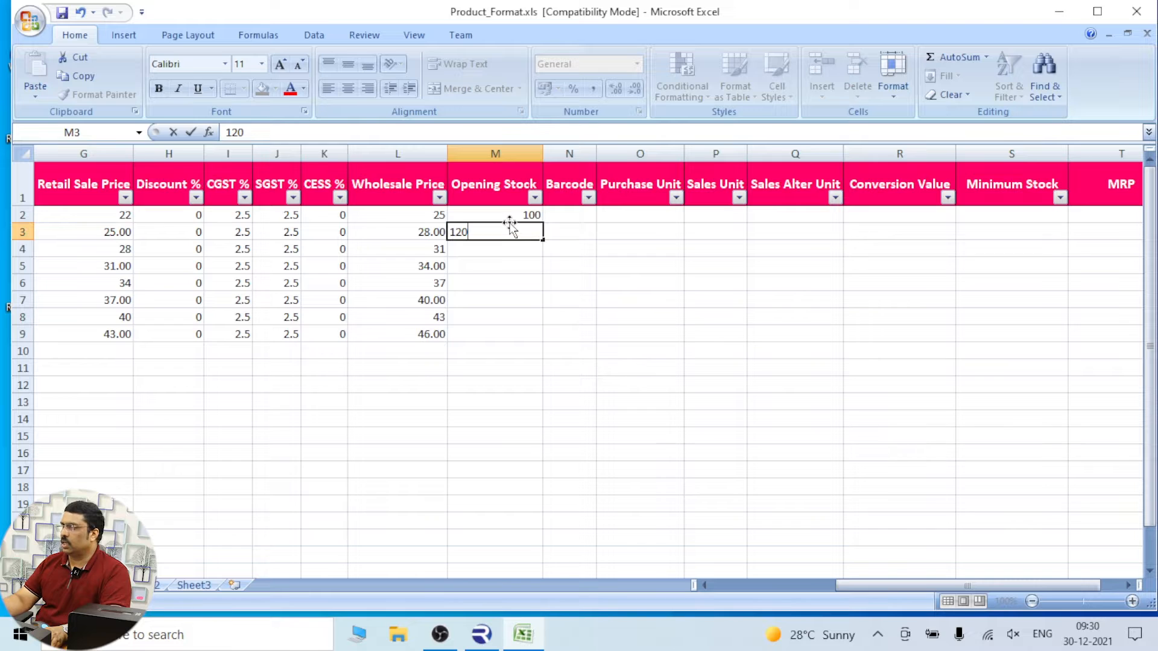
key(Return)
text(14)
key(Return)
drag(505, 220, 517, 248)
click(520, 251)
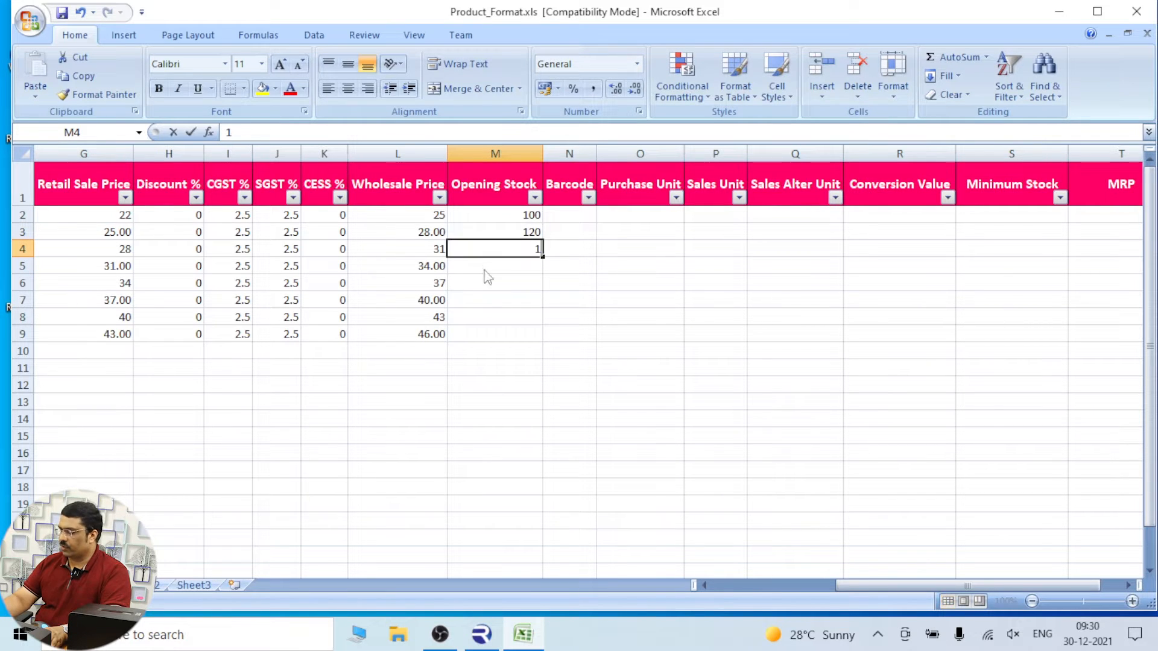
text(140)
click(524, 322)
drag(507, 217, 541, 338)
Step: Enter barcodes 100001 and 100002 in N2 and N3 and extend the series down to N9
click(581, 215)
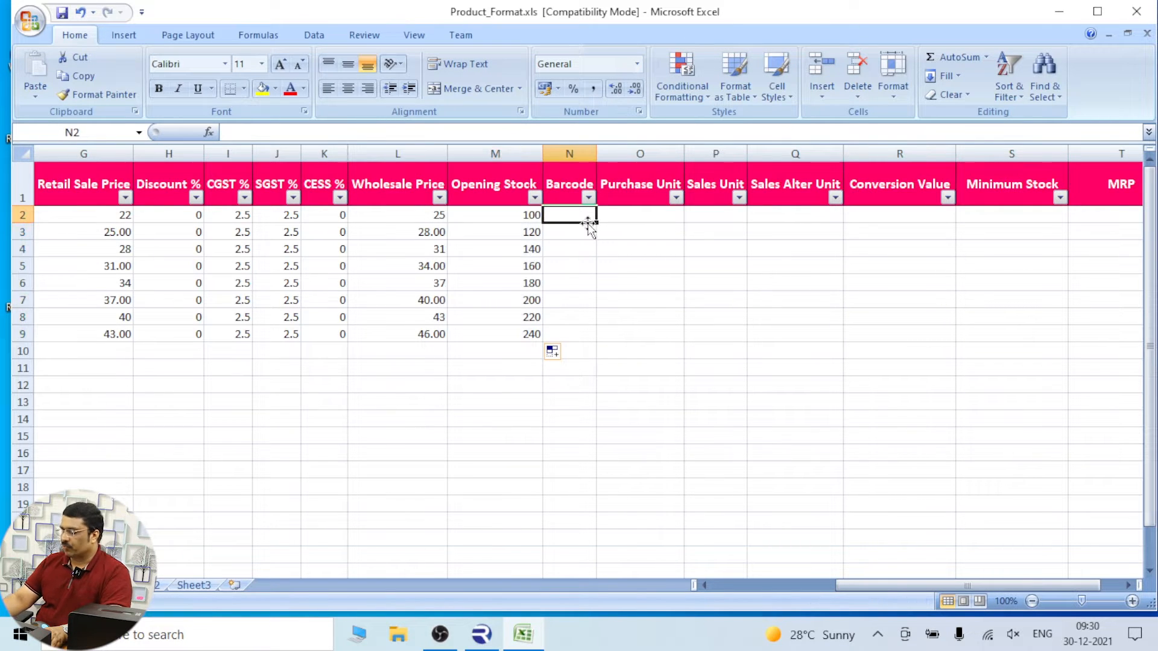
text(100001)
key(Return)
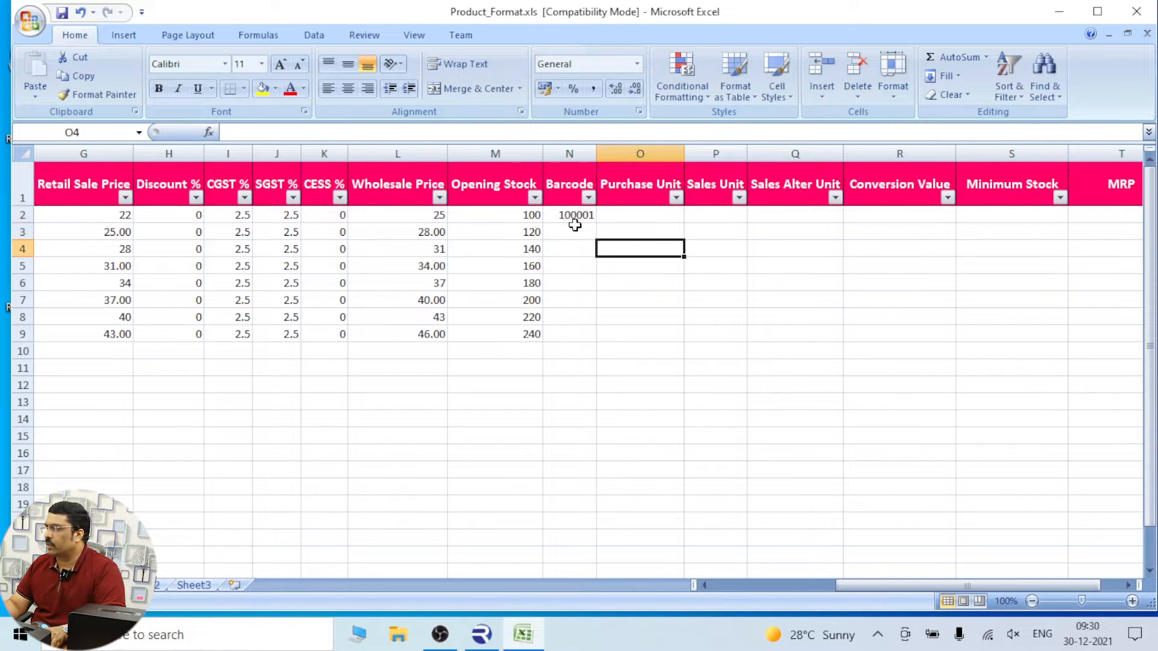
text(10002)
click(574, 301)
click(577, 239)
text(1000)
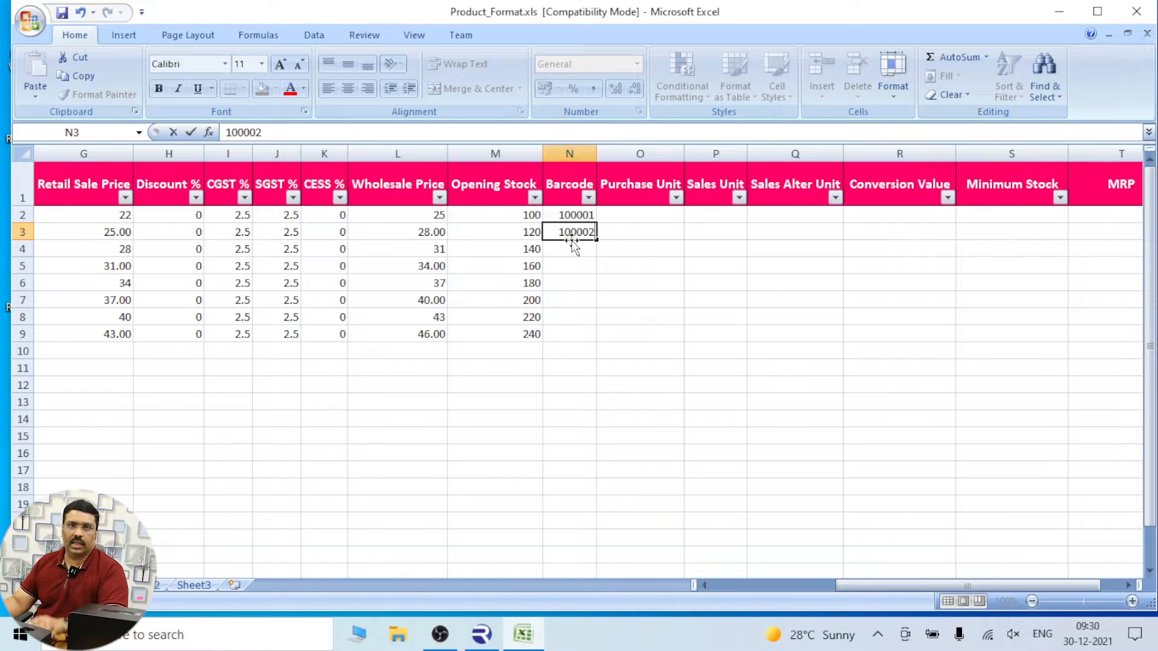
click(647, 244)
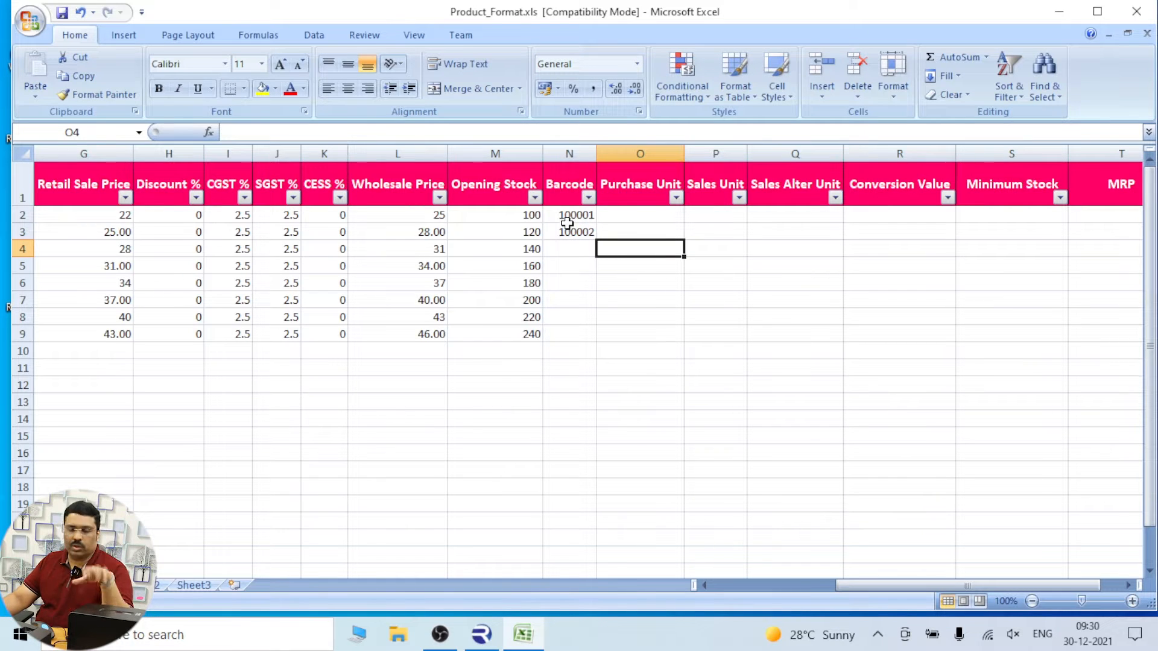
drag(571, 209, 600, 338)
click(640, 283)
Step: Enter PCS as Purchase Unit, Sales Unit and Sales Alter Unit in O2 to Q2 and fill all three down to row 9
click(642, 218)
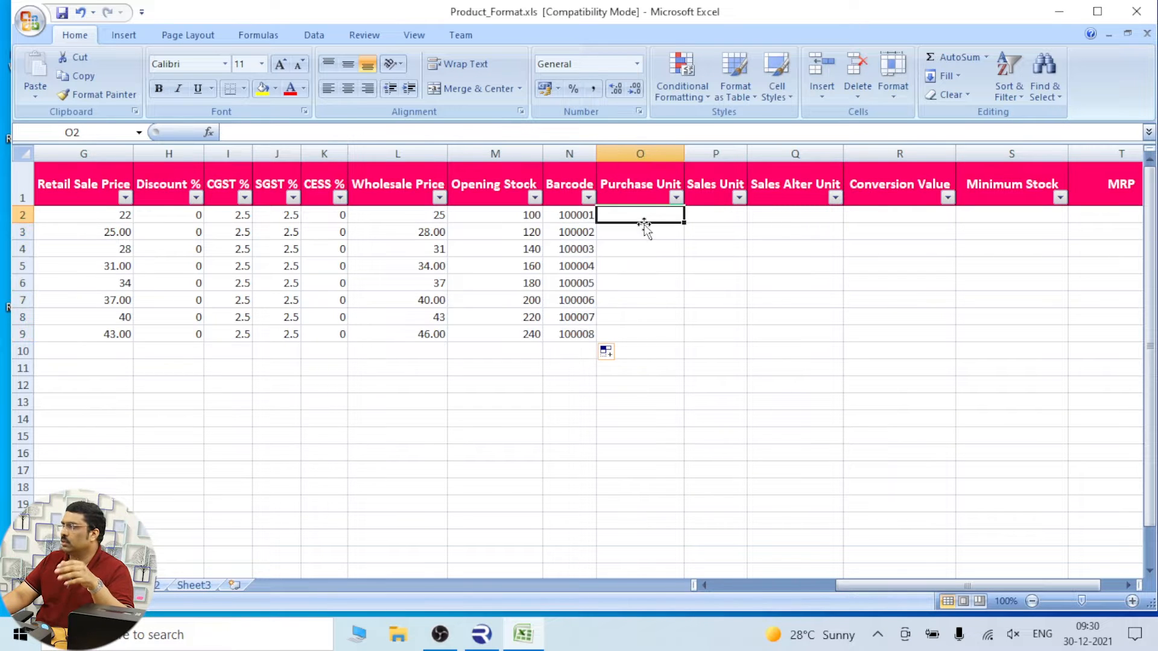
text(PCS)
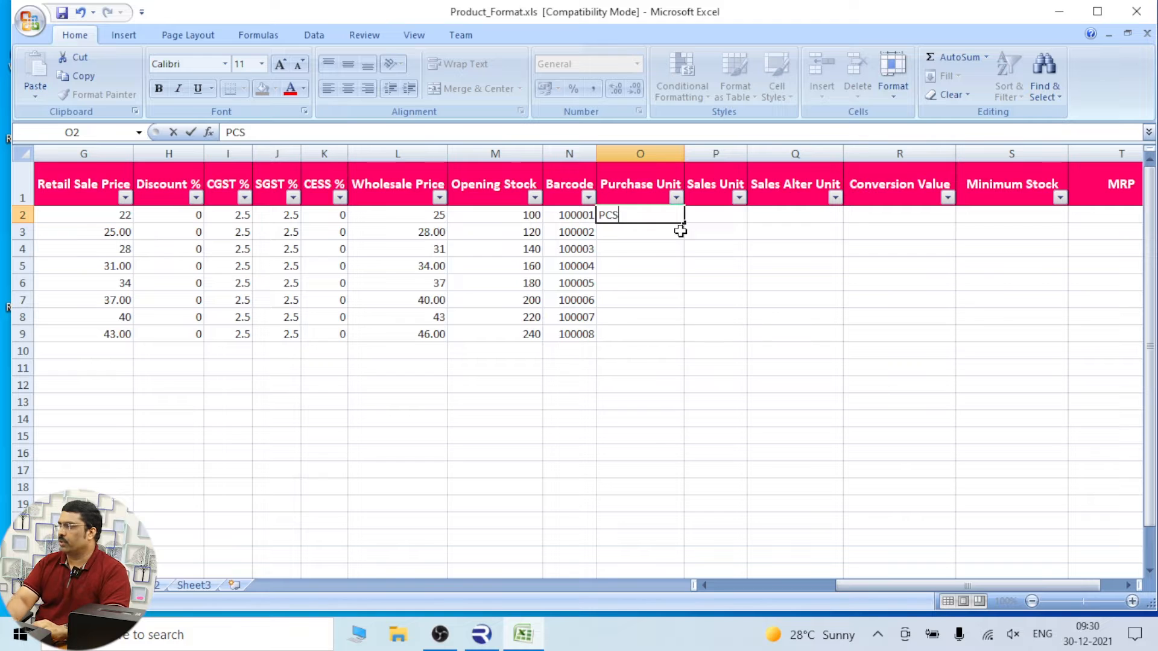
click(712, 219)
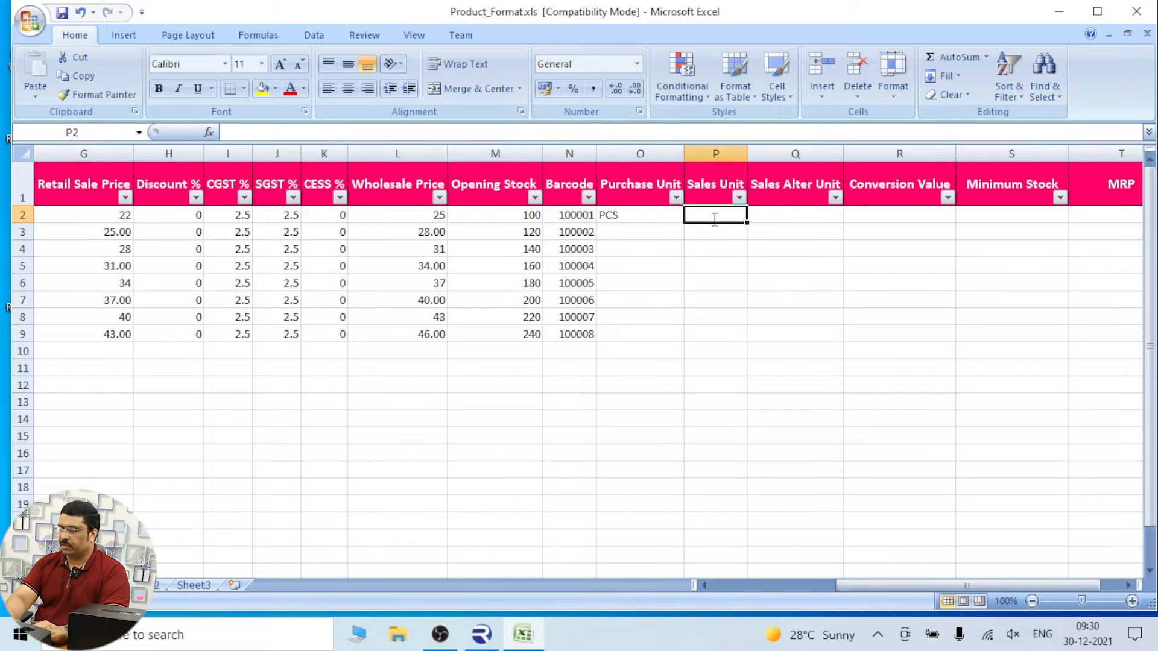
text(PCS)
click(709, 284)
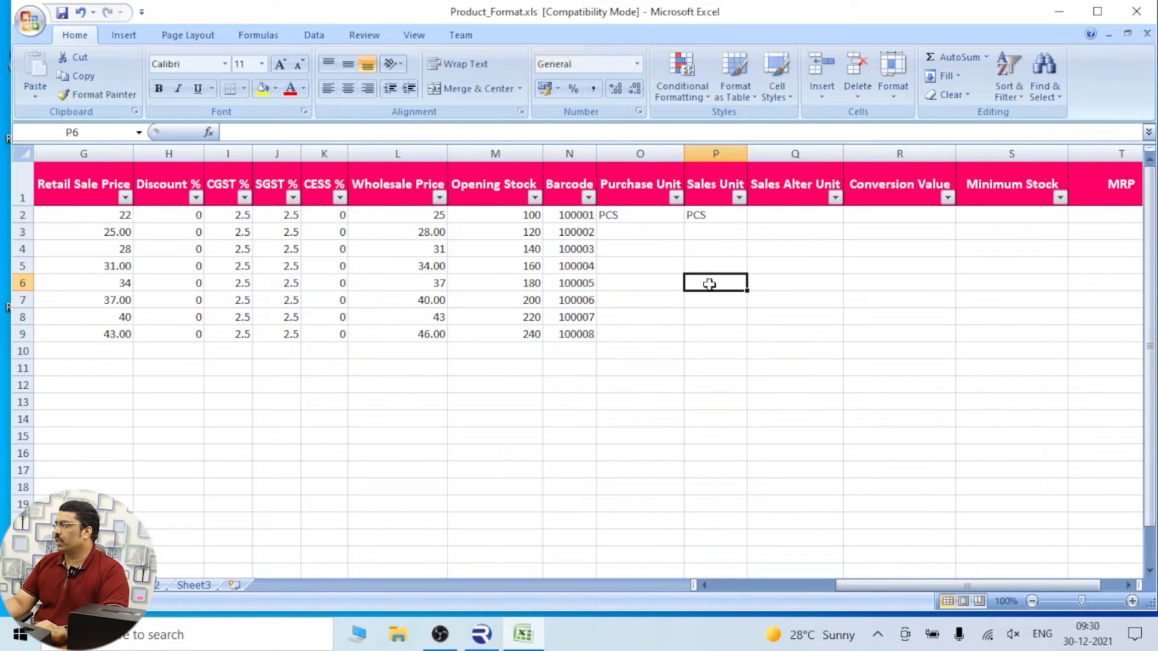
click(768, 222)
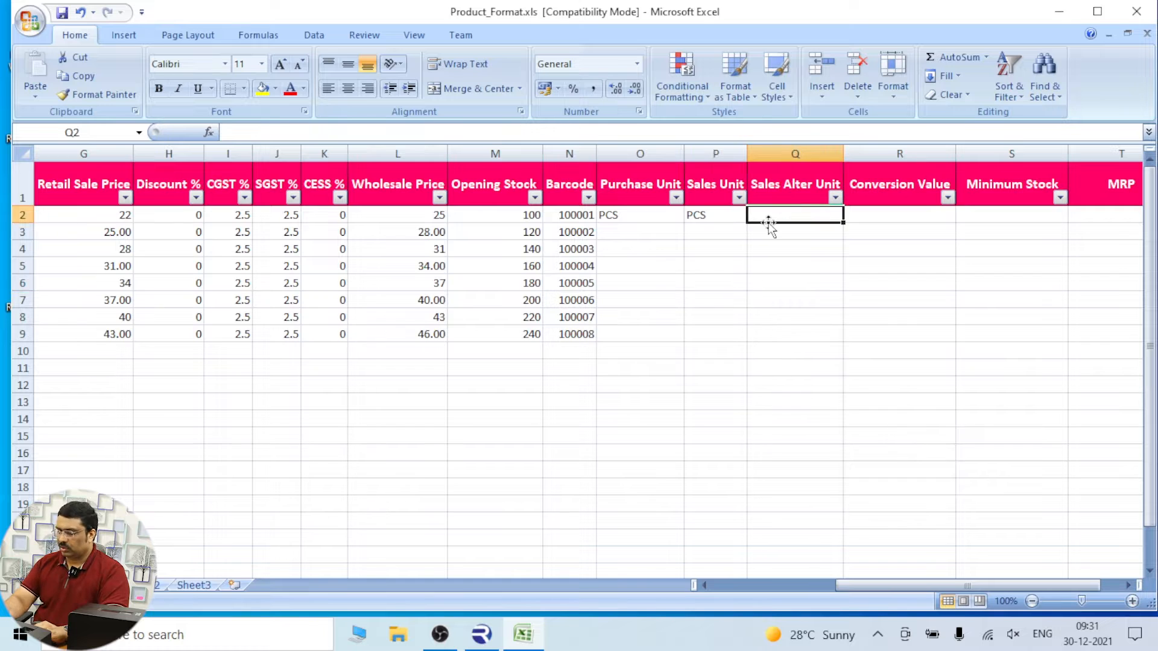
text(PCS)
click(791, 265)
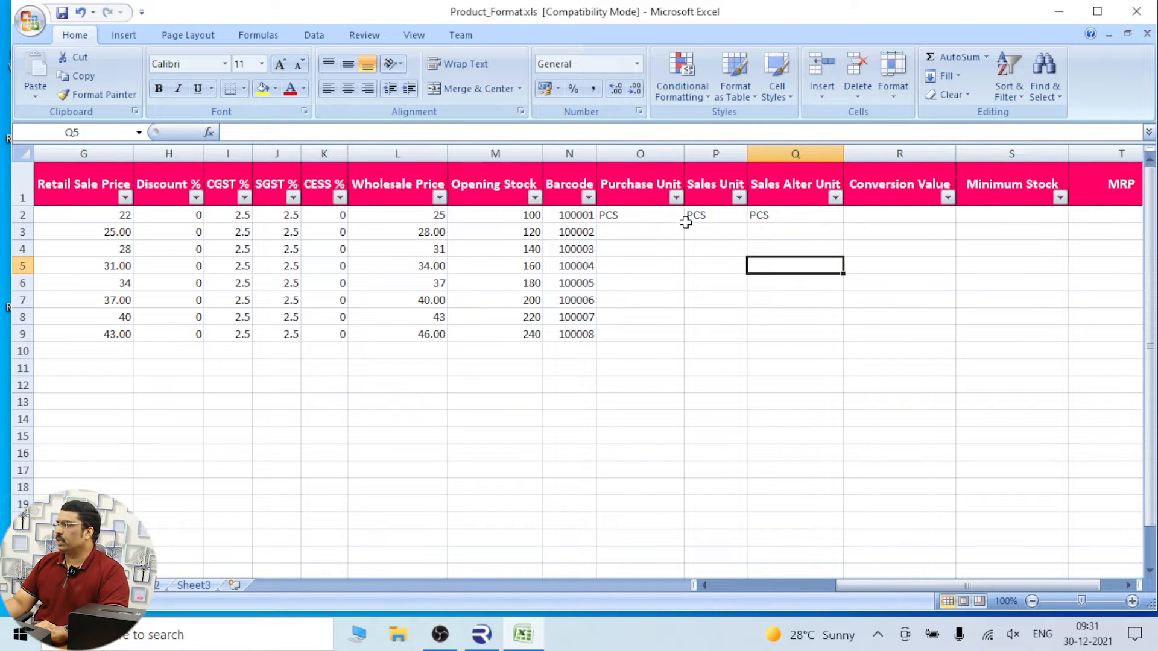
drag(635, 216, 853, 341)
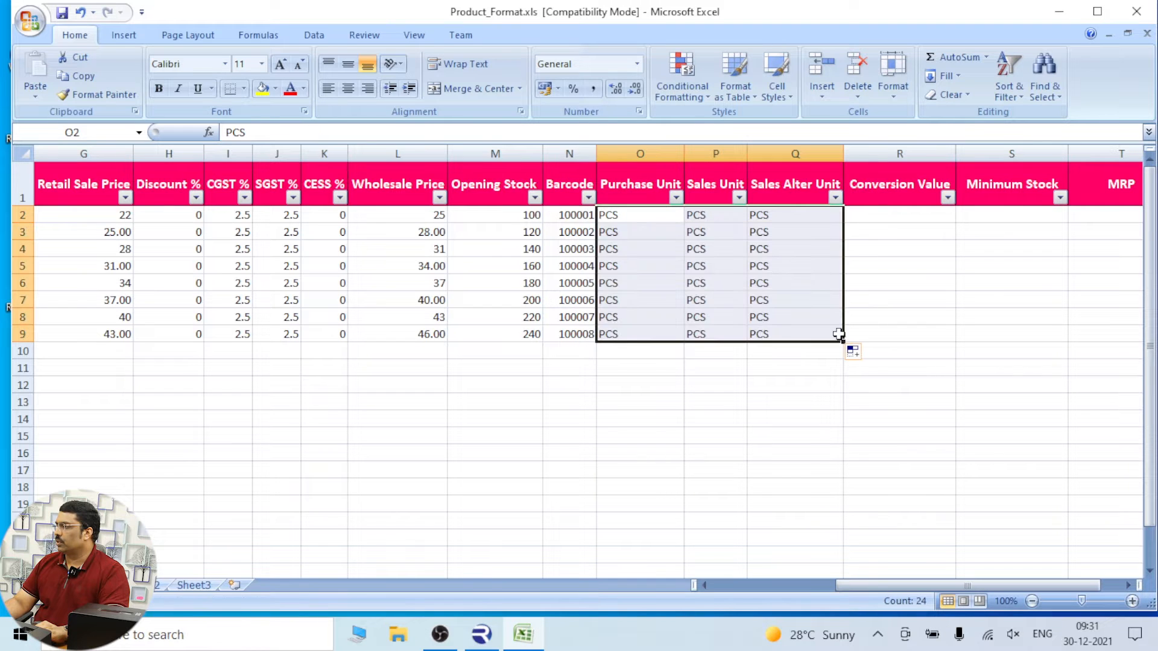
click(676, 197)
click(965, 248)
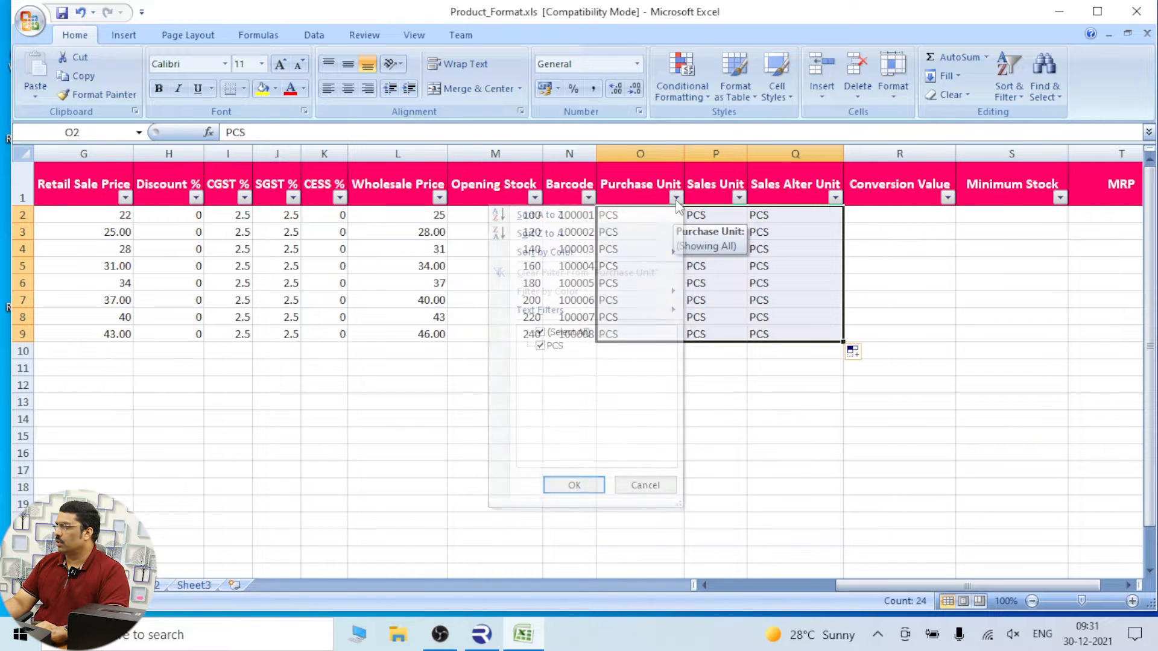
Step: Enter 1 as the Conversion Value in R2 and fill it down to R9
click(897, 215)
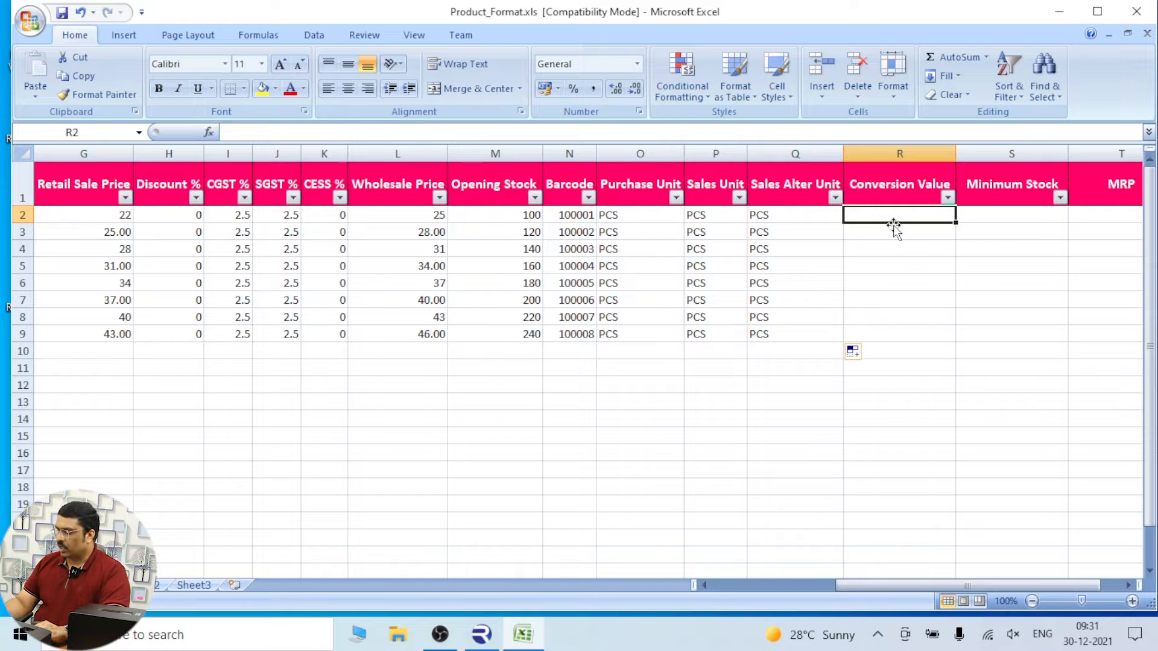
key(Right)
key(Right)
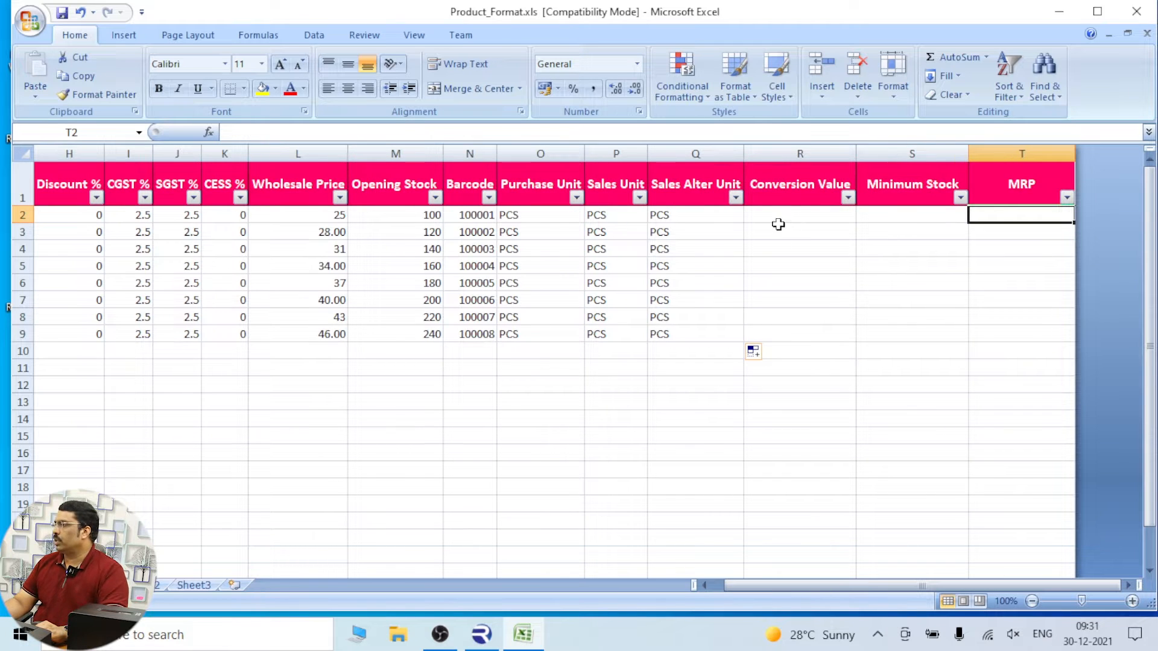
click(794, 215)
text(1)
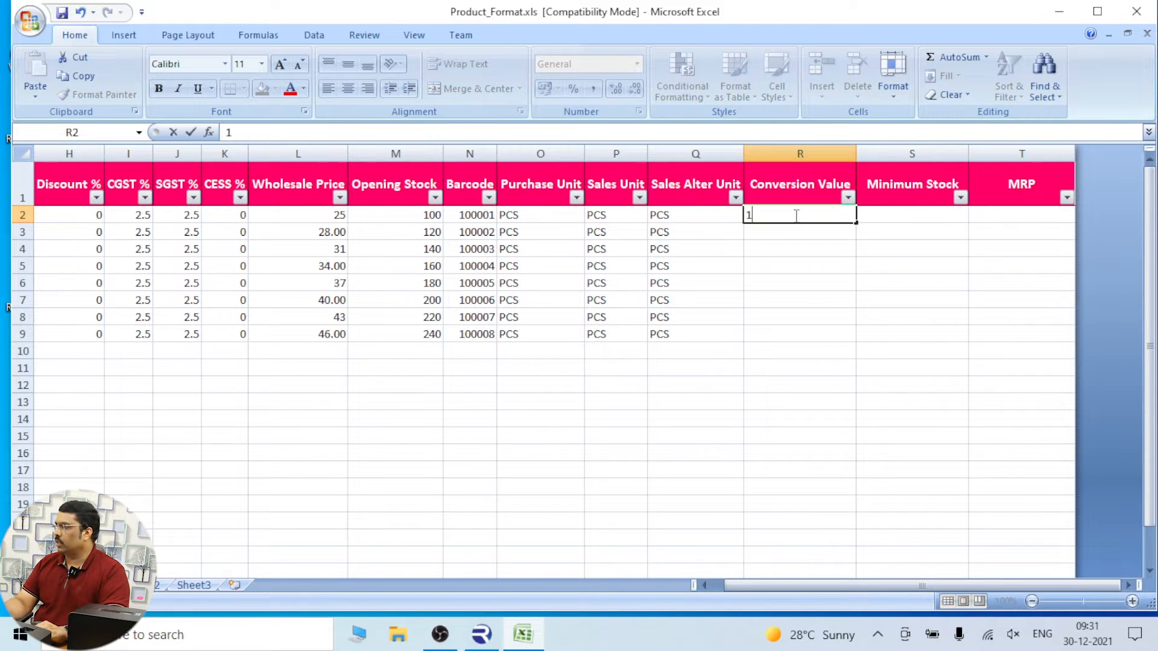
click(764, 264)
click(789, 219)
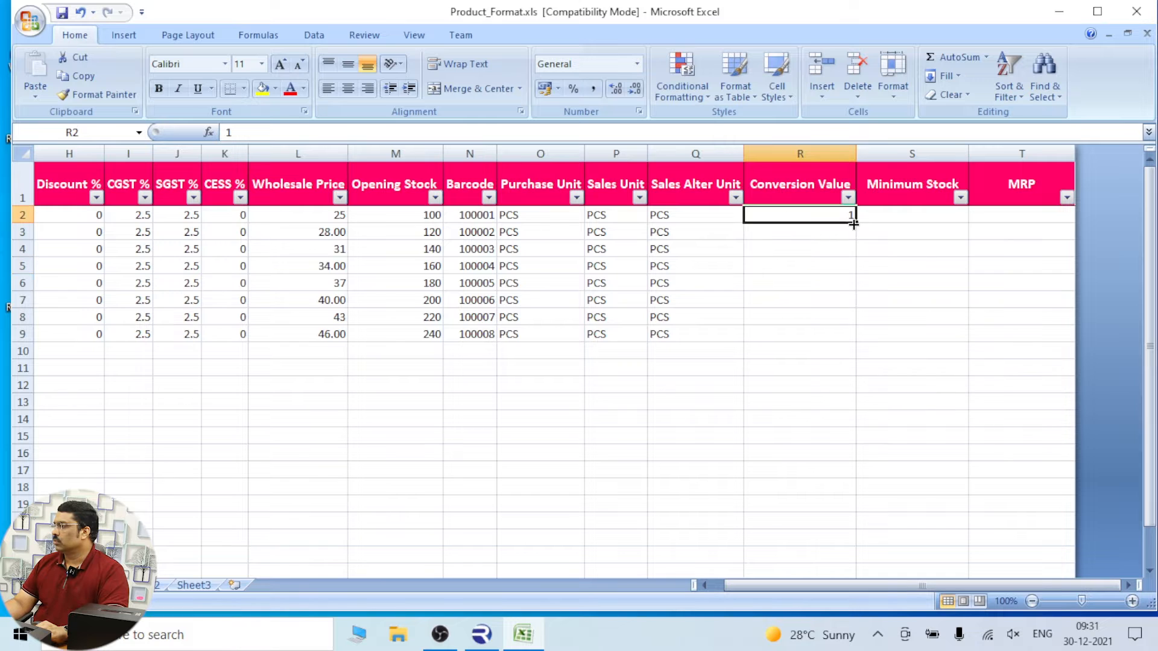
drag(857, 224, 852, 315)
drag(851, 348, 850, 348)
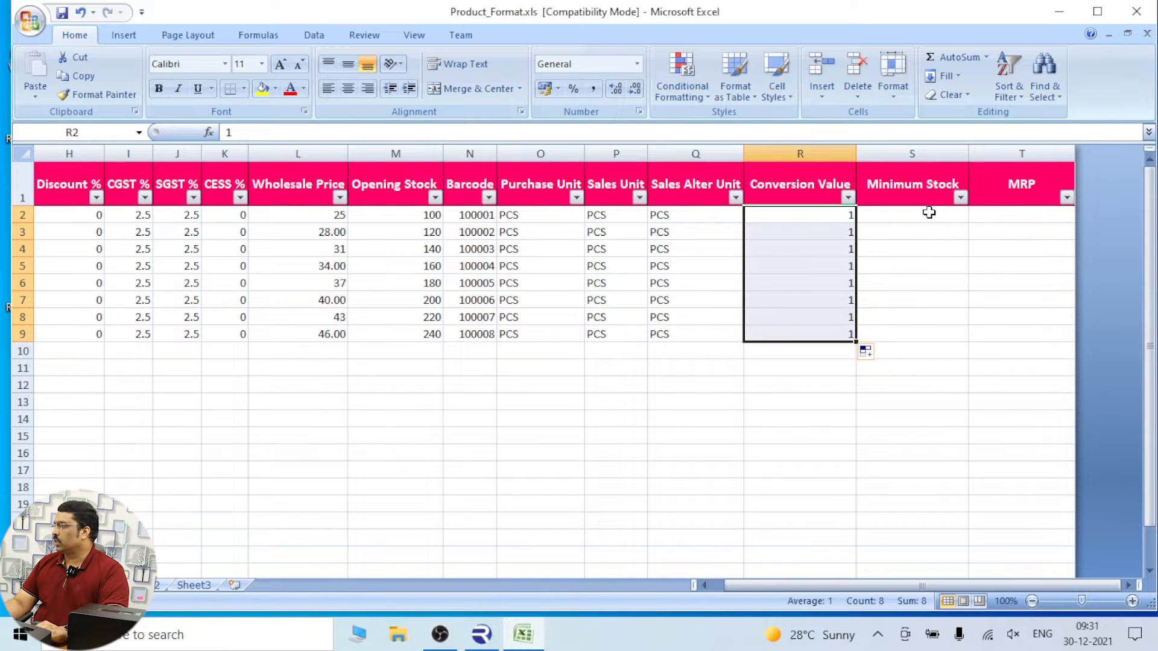
Step: Set the Minimum Stock in S2 to 2 and fill it down to S9
click(928, 216)
text(1)
key(Return)
click(917, 215)
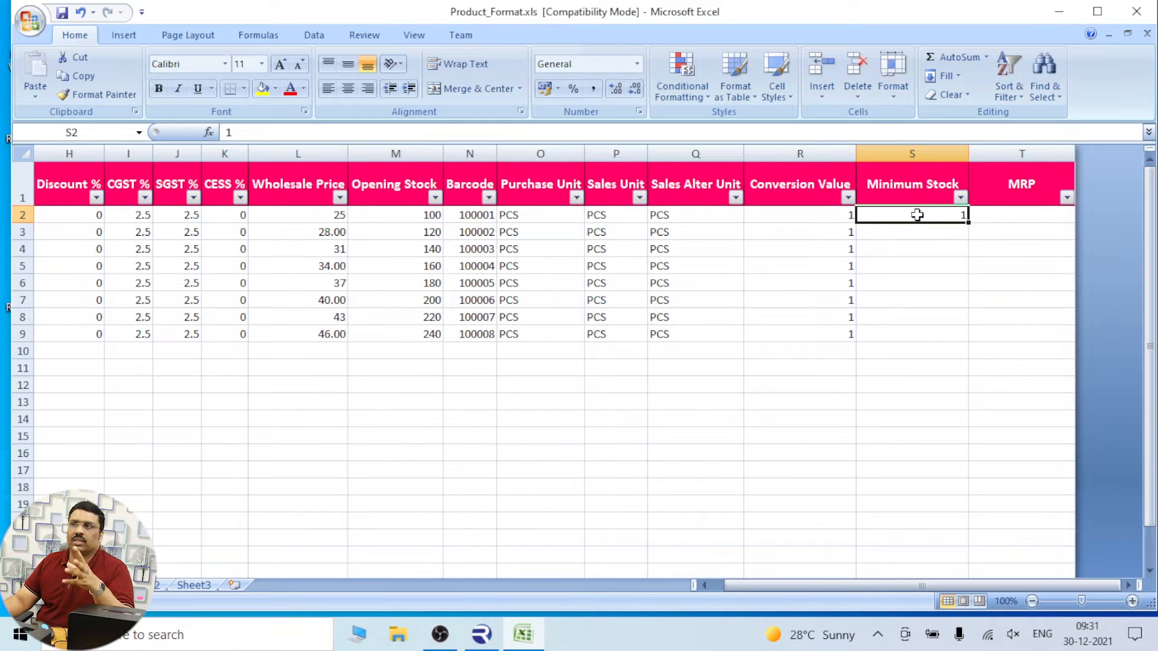
click(404, 217)
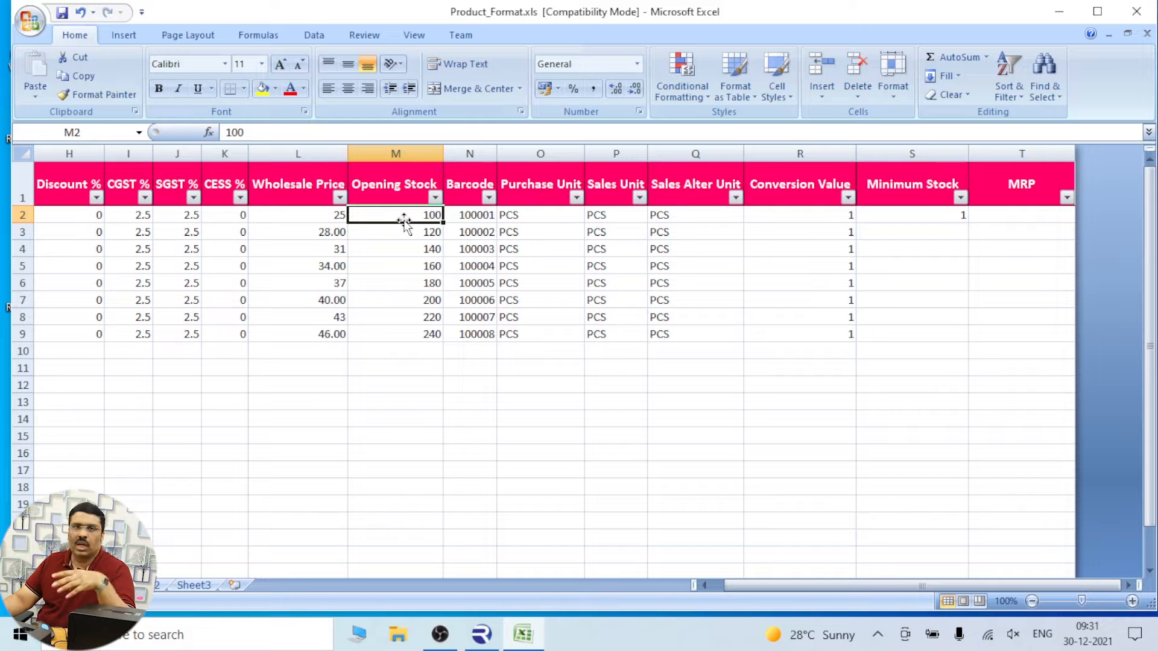
click(942, 221)
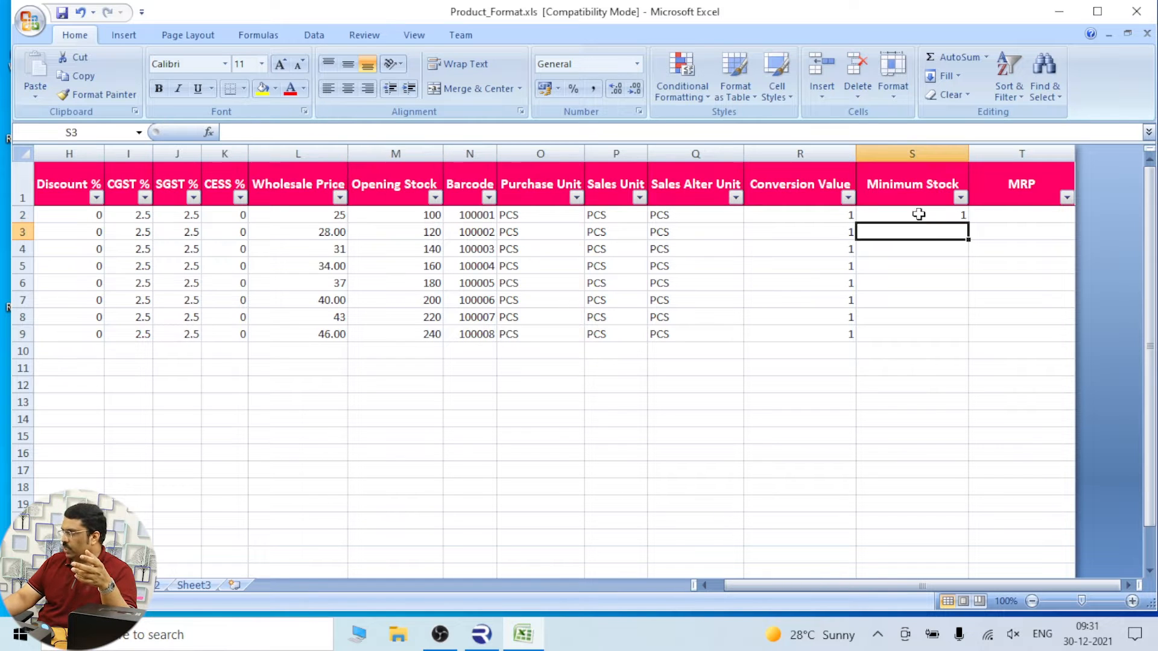
text(2)
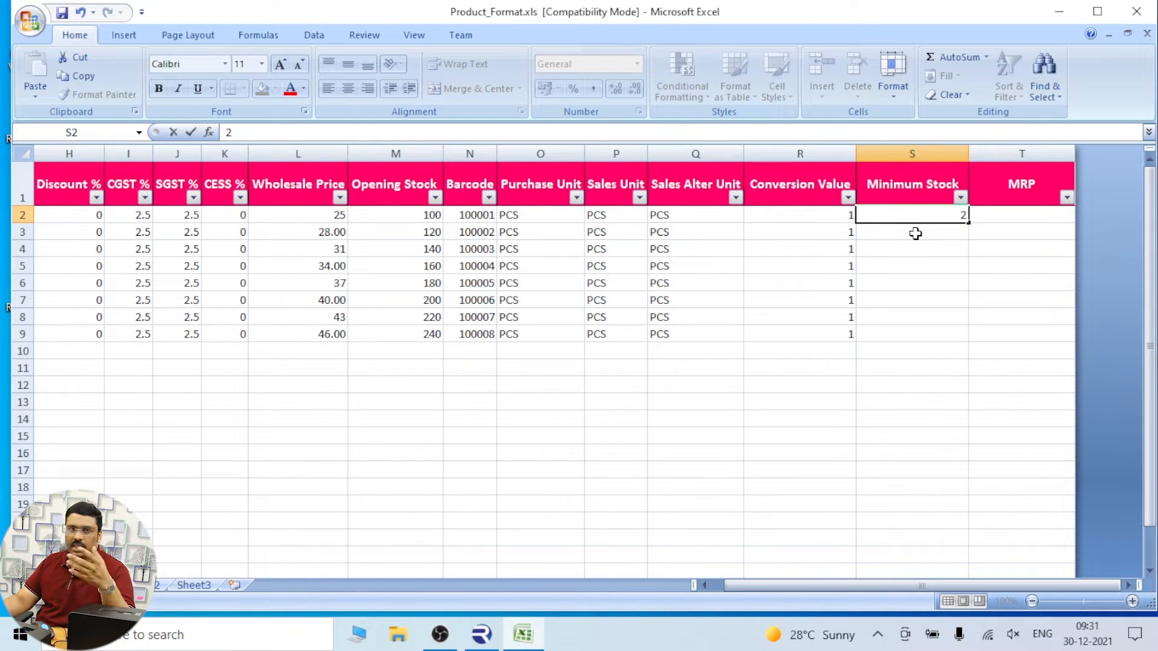
click(932, 260)
click(933, 221)
drag(970, 223, 978, 352)
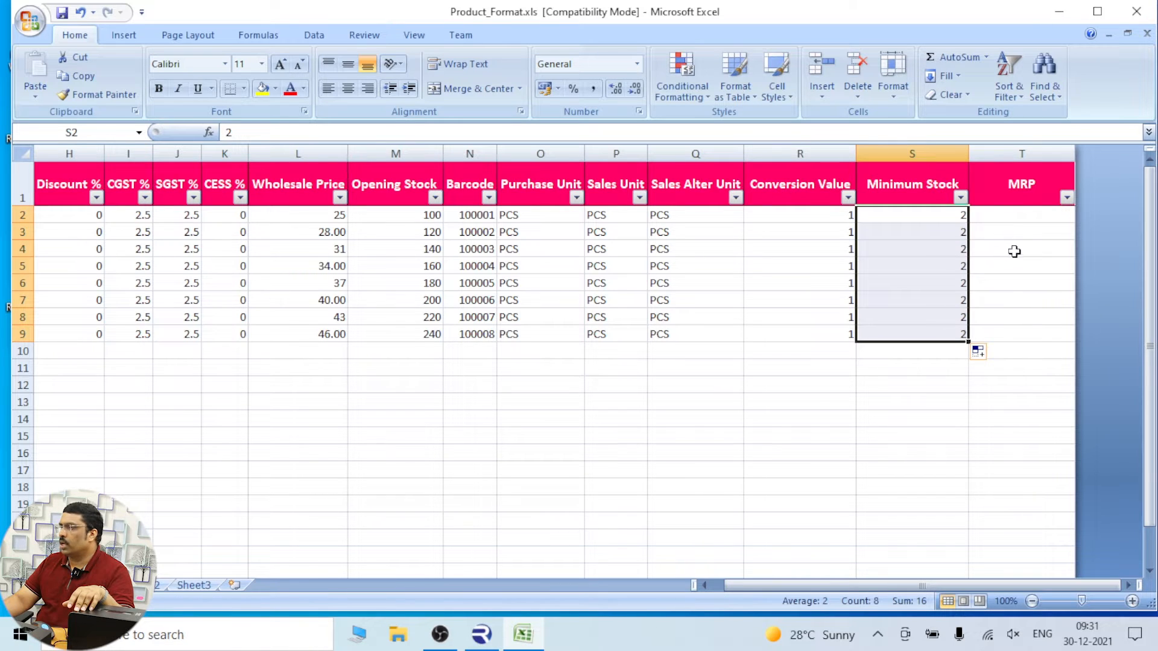
Step: Enter MRP values 30 and 35 in T2 and T3 and extend the series down to T9
click(1020, 215)
text(30)
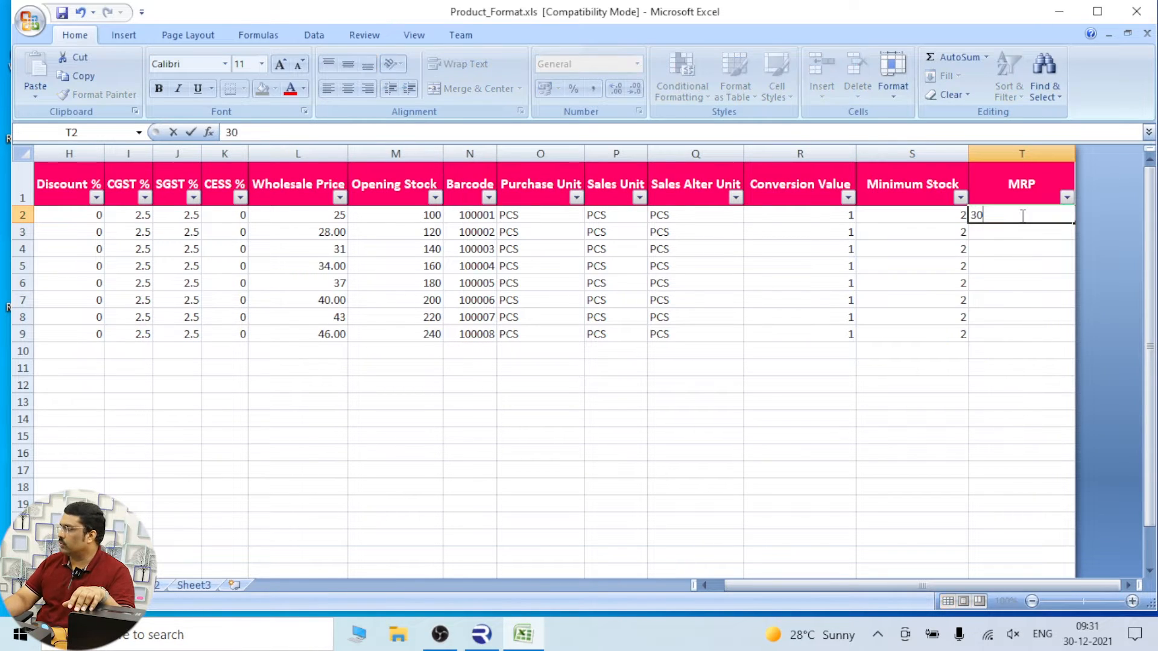
key(Return)
text(35)
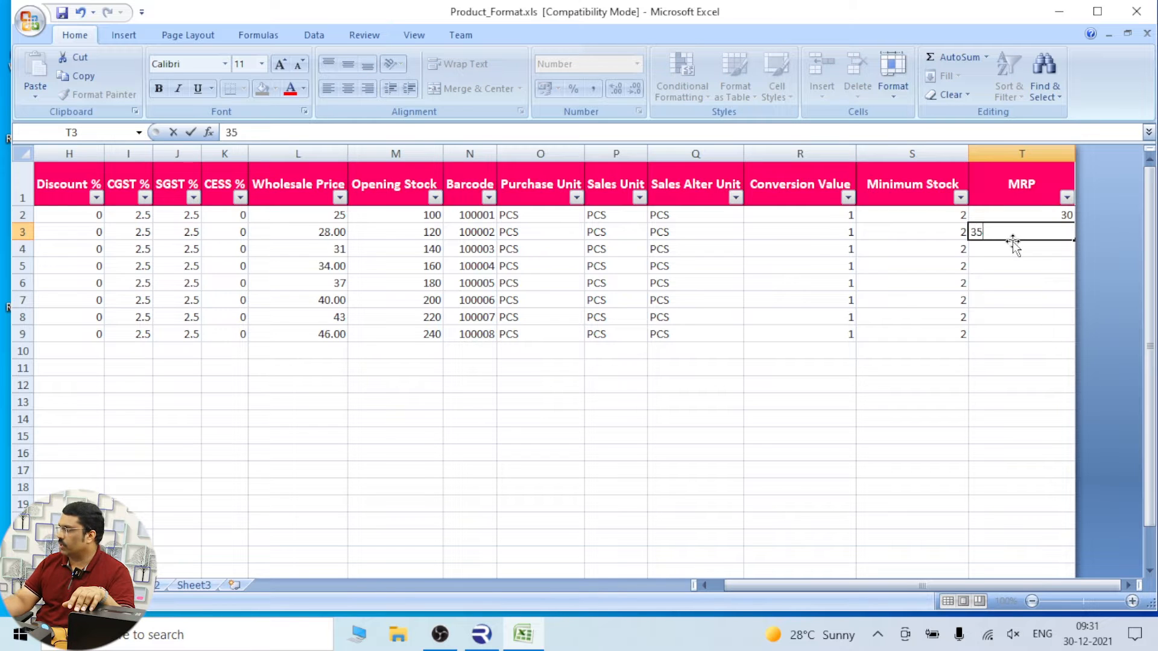
key(Return)
click(1044, 229)
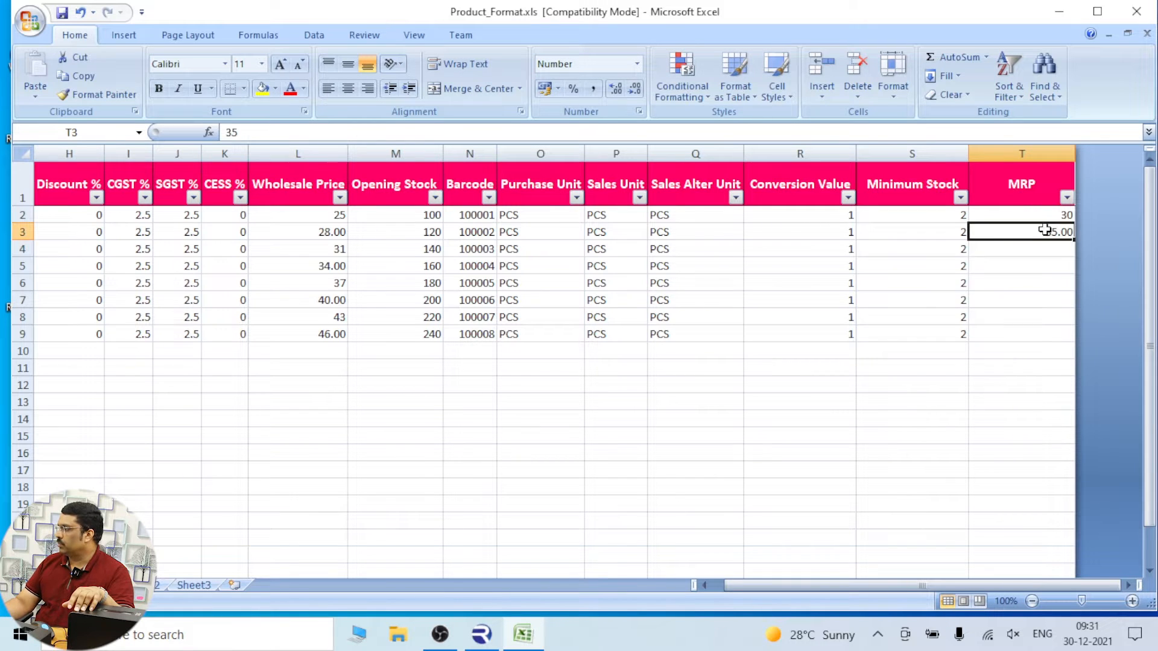
drag(1040, 215, 1073, 341)
click(1018, 369)
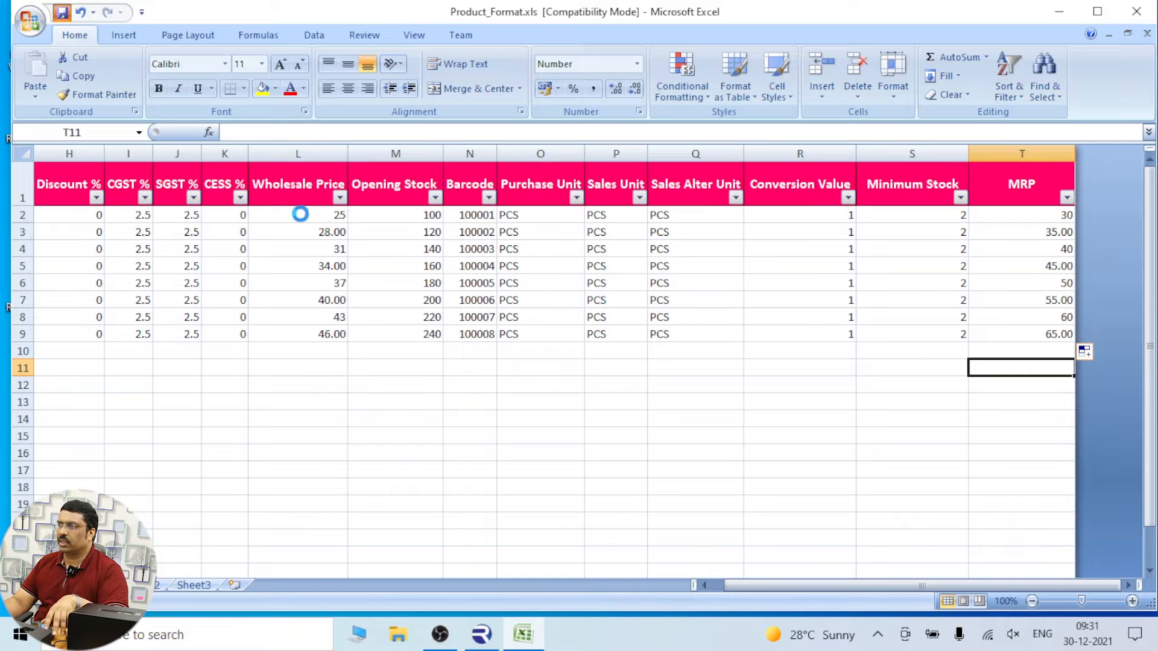
Step: Review the filled product rows back to the first column, checking the product names in A2 to A9
click(467, 292)
key(Left)
key(Left)
key(Left)
key(Left)
key(Left)
key(Left)
key(Left)
key(Left)
key(Left)
key(Left)
key(Left)
key(Left)
key(Left)
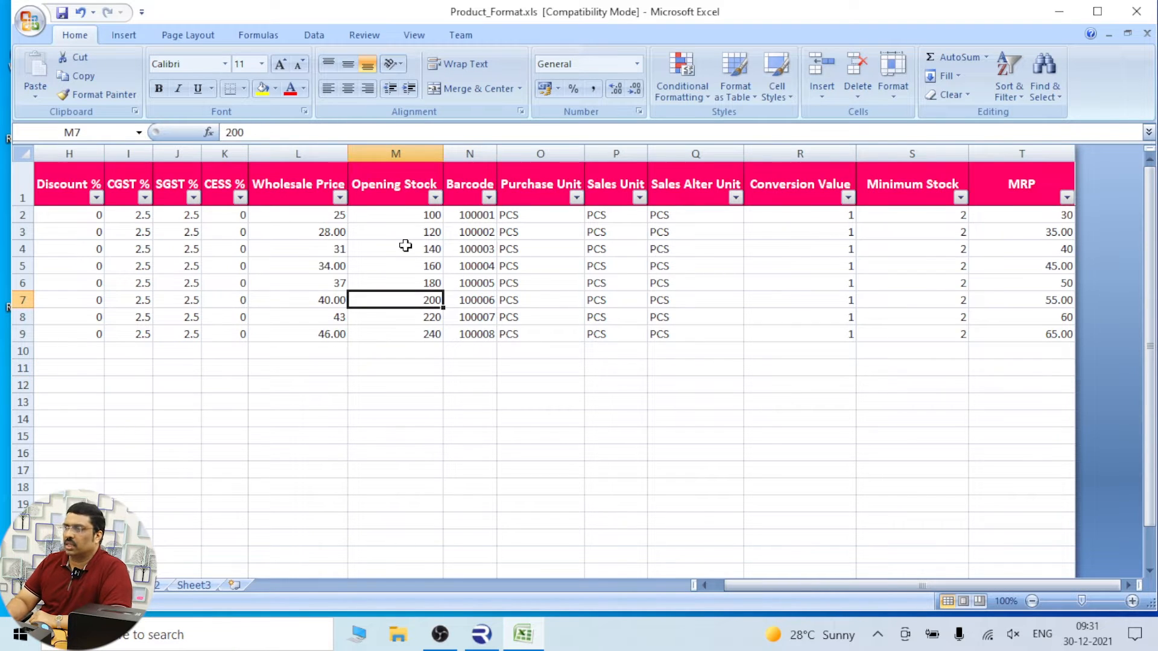
drag(90, 214, 94, 344)
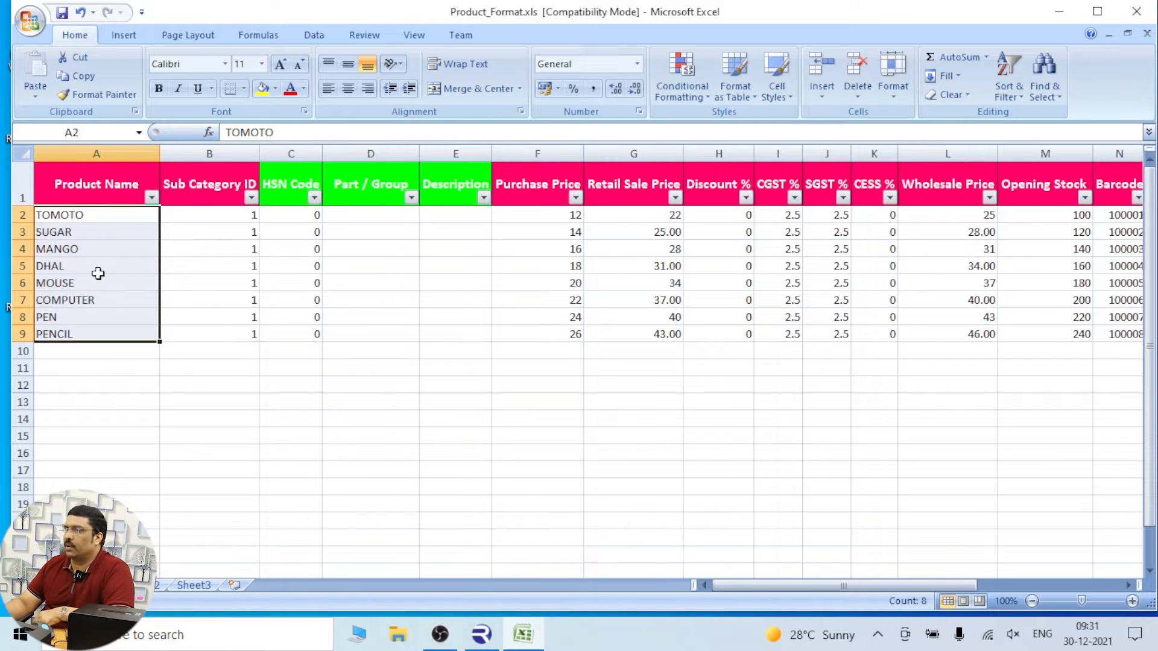
click(75, 250)
Step: Close the Product_Format.xls workbook and switch to Raintech POS Hypermarket
click(1136, 11)
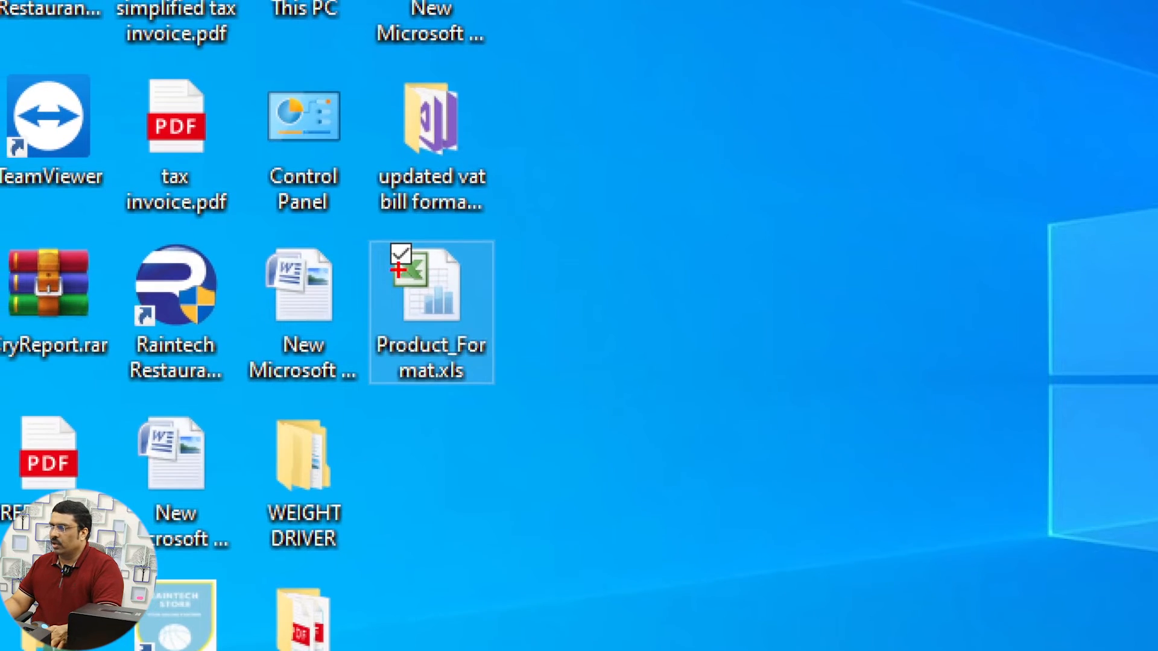
mouse_move(365, 213)
mouse_down()
mouse_move(493, 392)
mouse_move(544, 411)
mouse_up()
key(Escape)
click(512, 269)
click(483, 634)
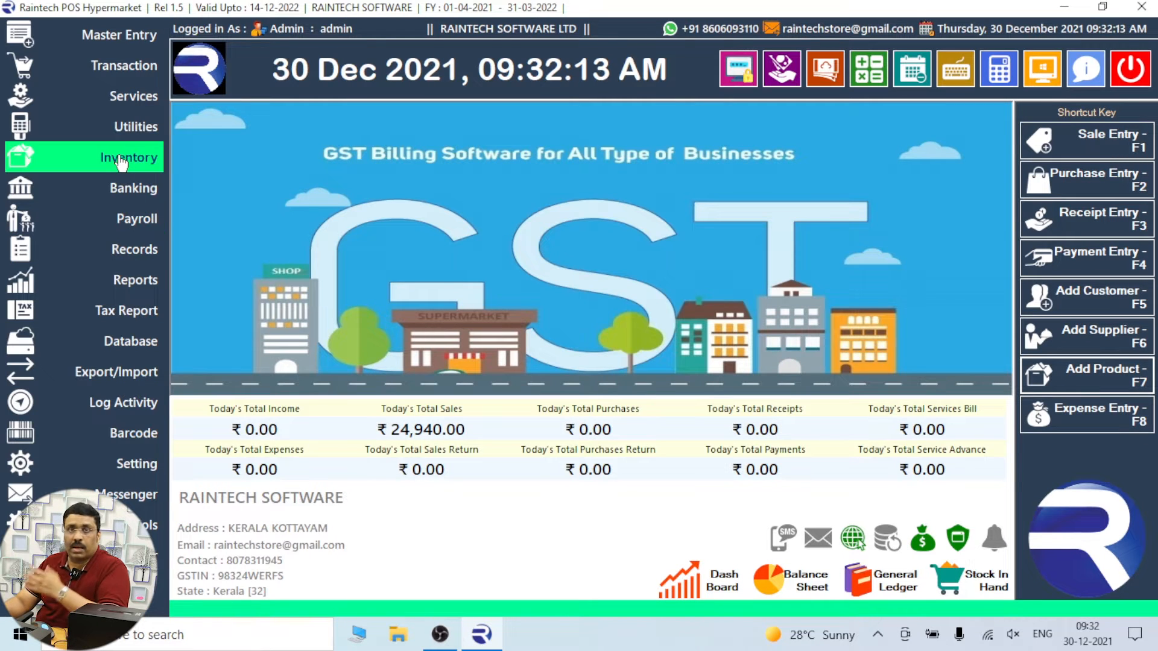
Step: Open the Stock In Report, examine which products are already in stock, and close the report
click(145, 255)
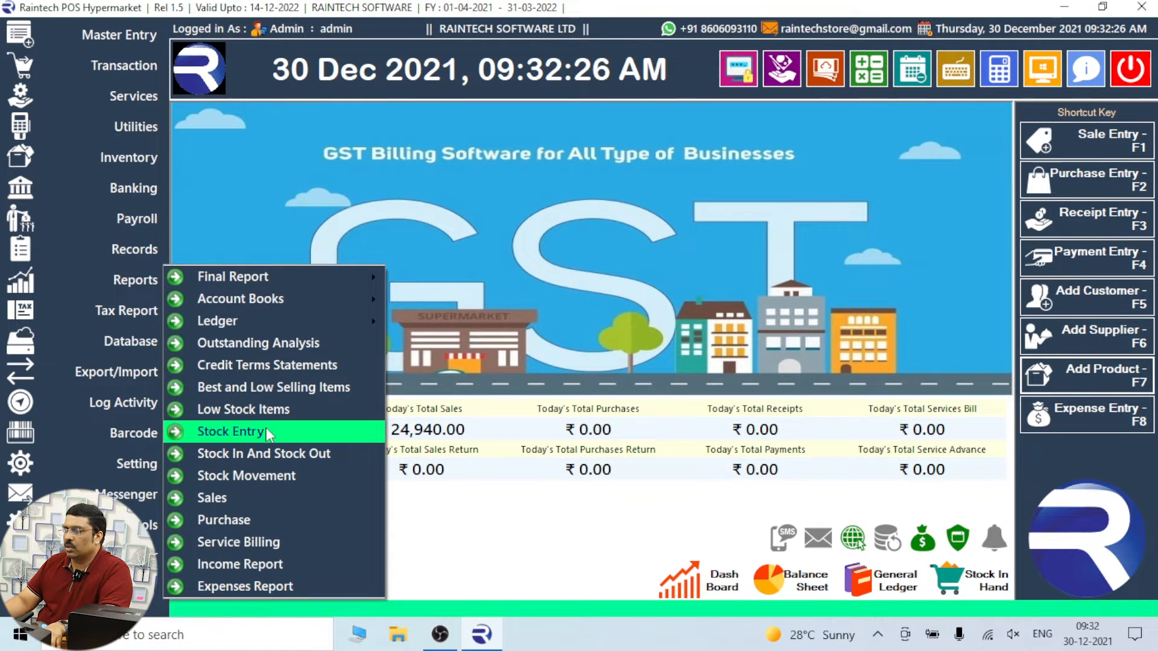
click(266, 453)
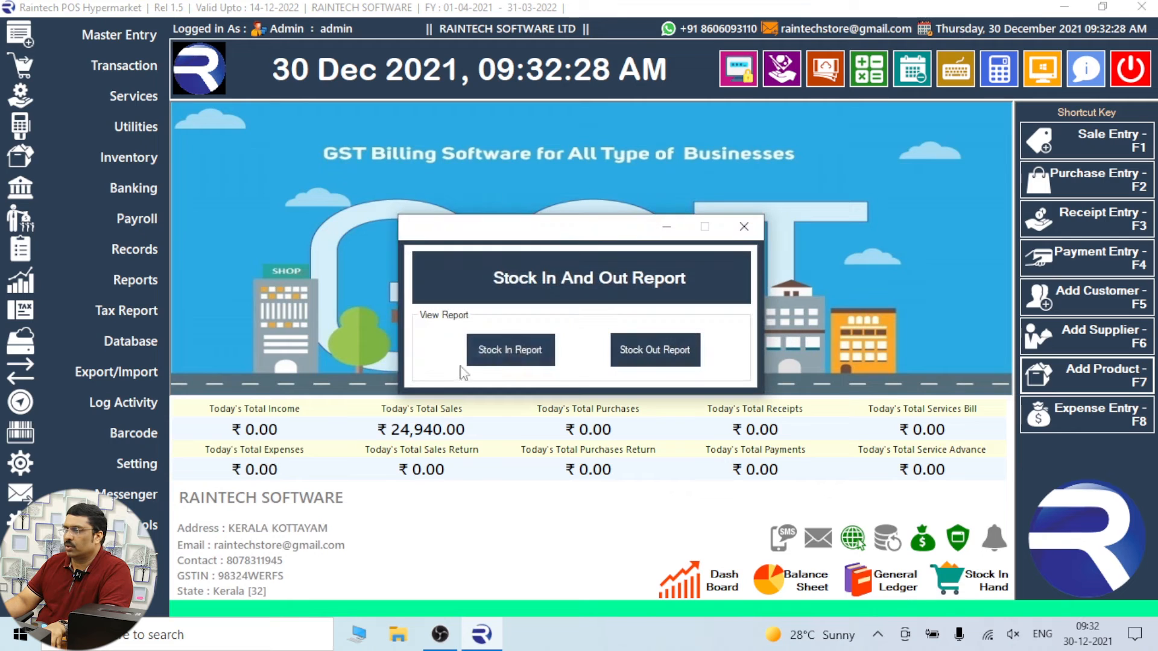
click(490, 351)
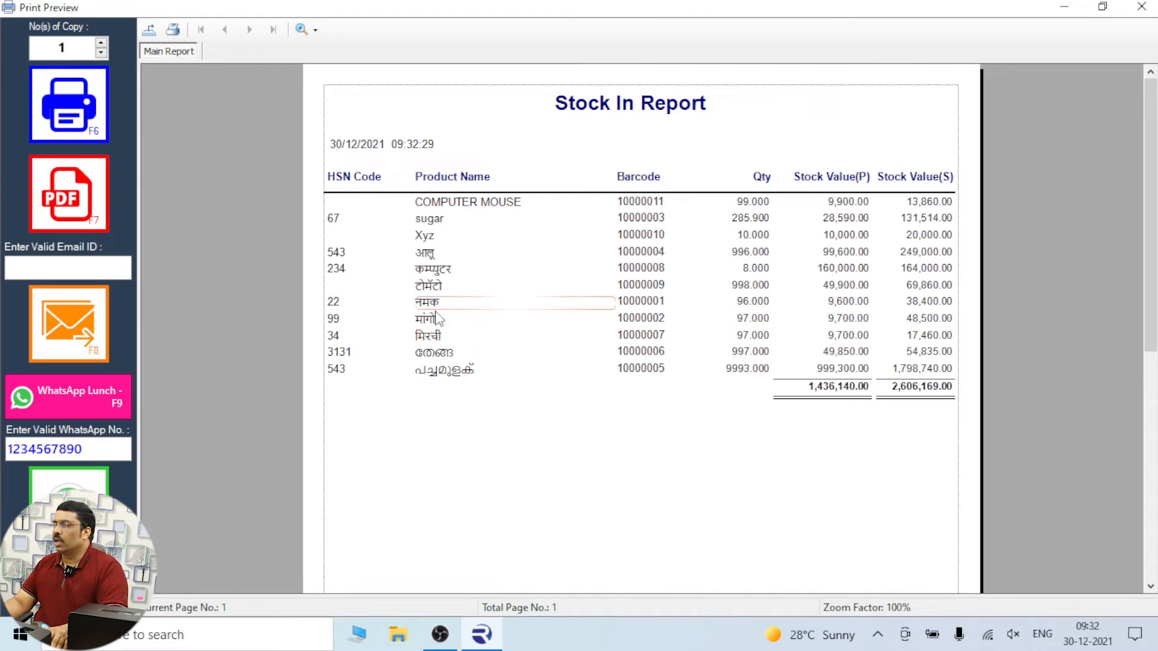
drag(443, 375, 458, 241)
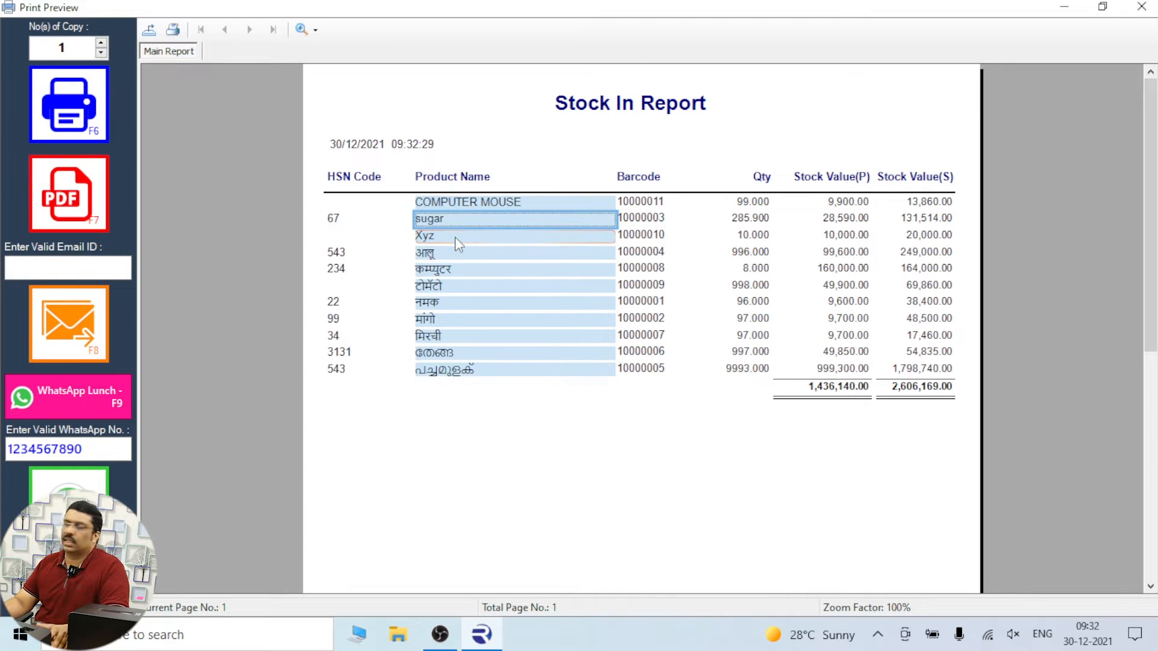
click(505, 204)
key(Escape)
click(638, 379)
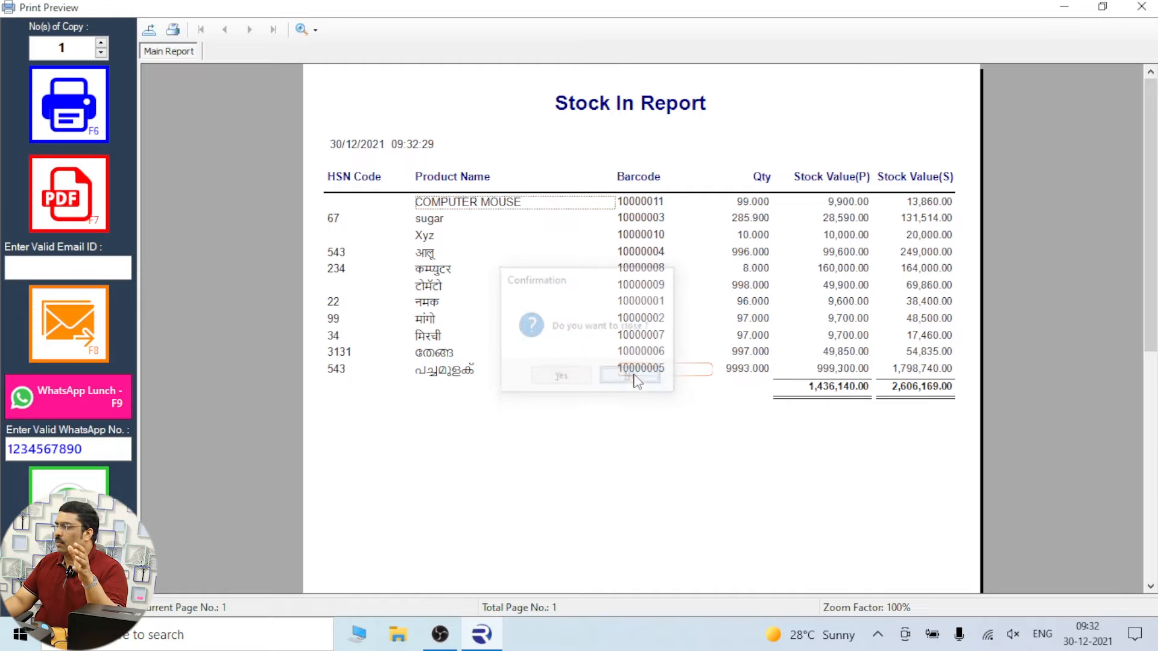
click(1141, 7)
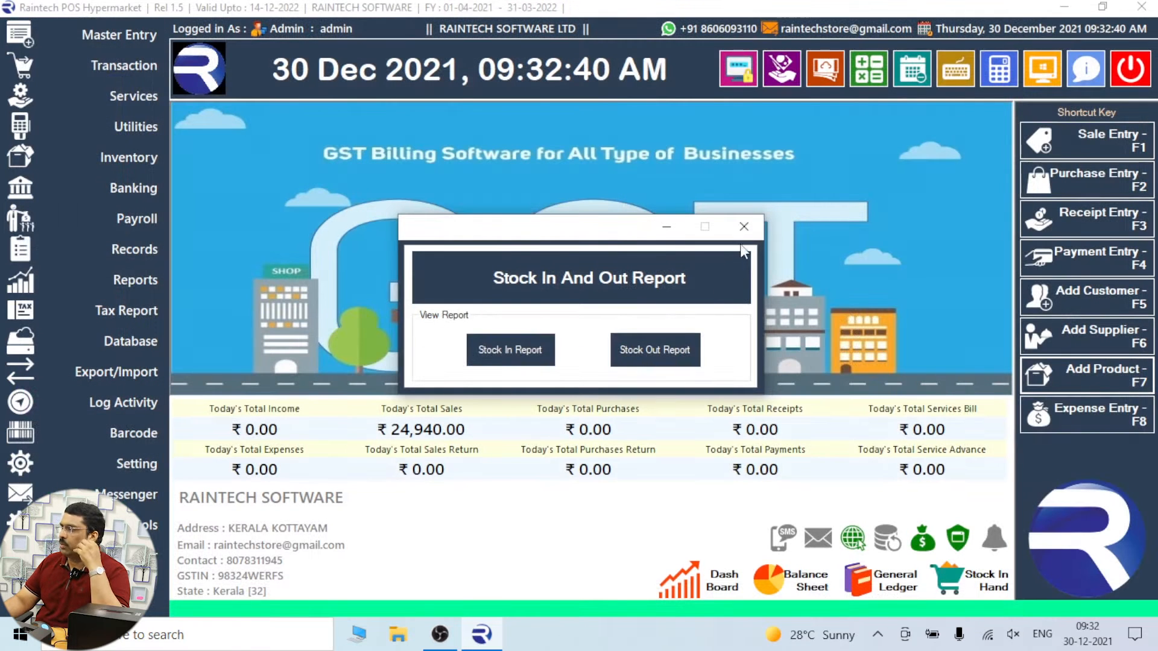
click(743, 227)
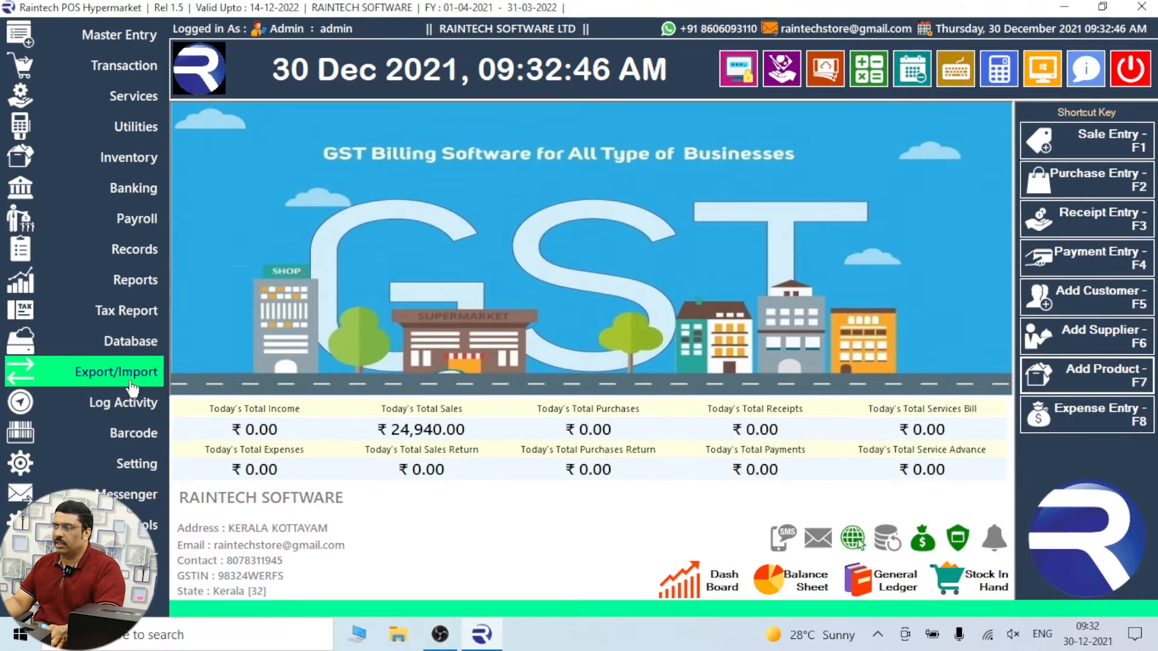
Step: Import Product_Format.xls from the Desktop into the Products Import/Export sheet
click(241, 381)
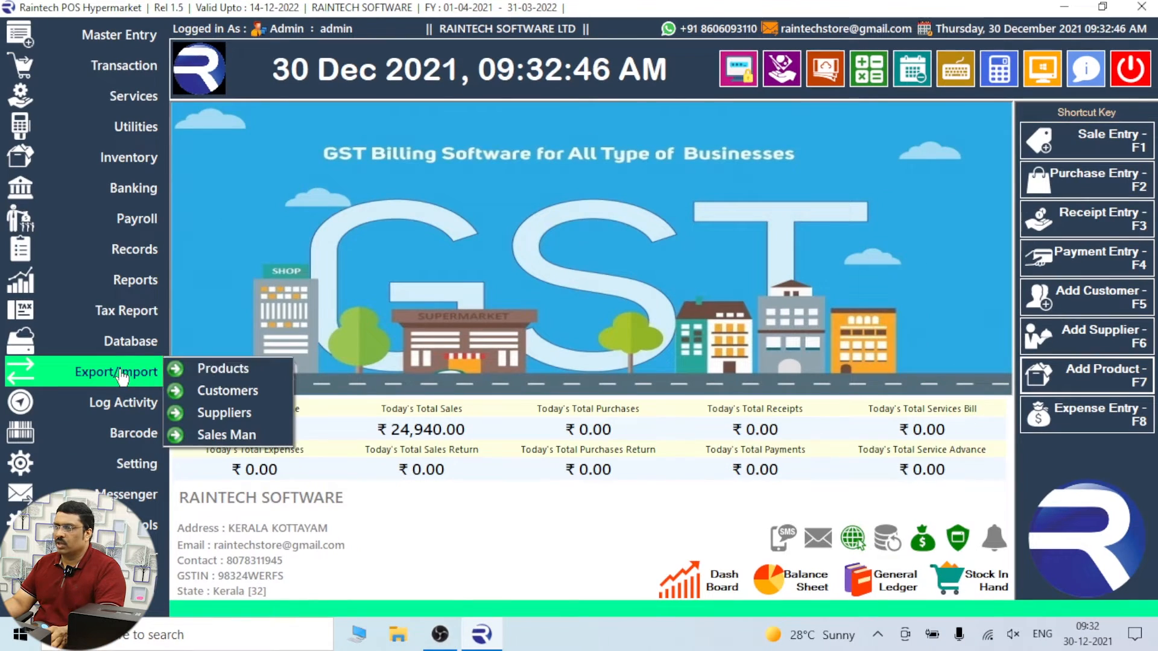
click(196, 368)
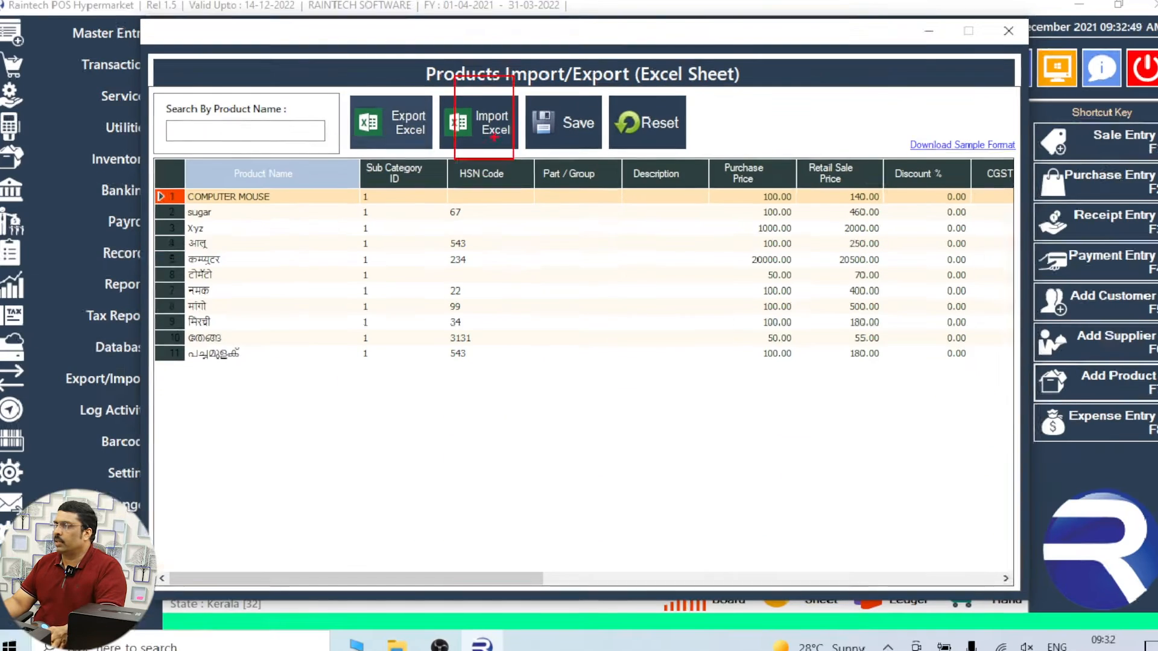
click(513, 159)
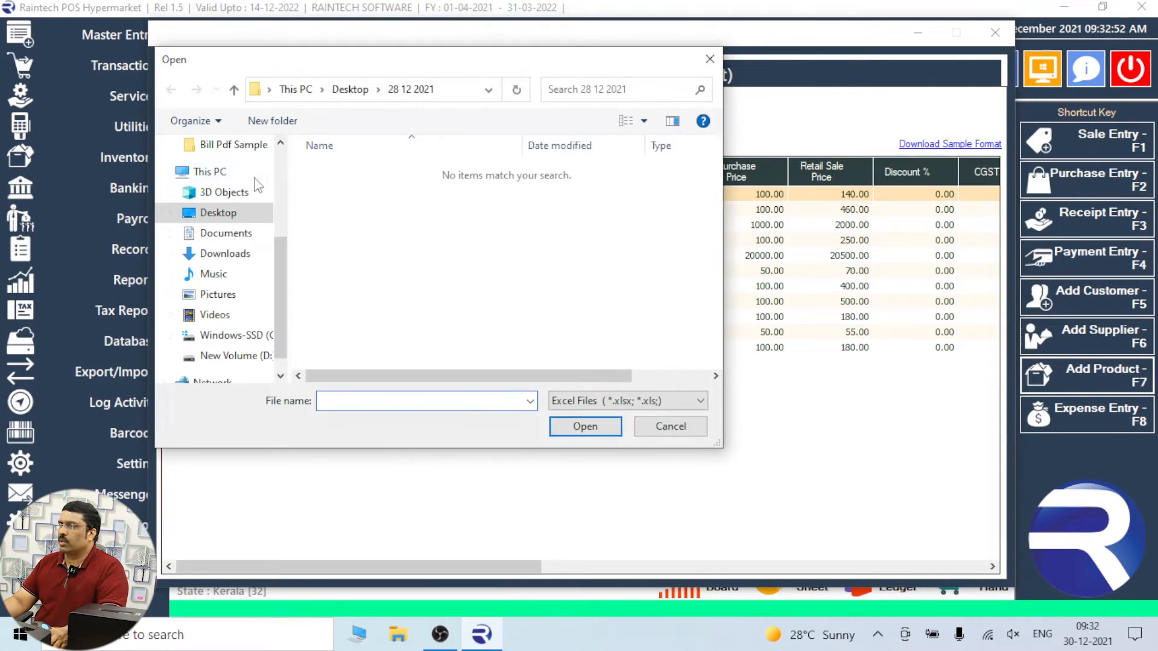
click(227, 212)
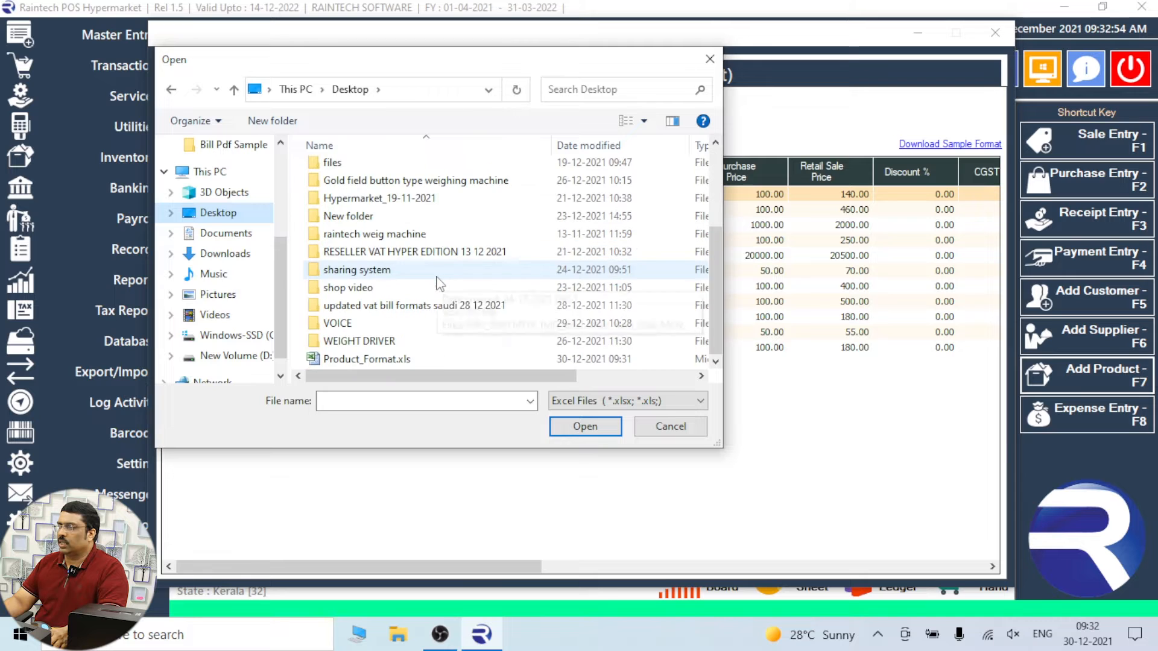
double_click(368, 359)
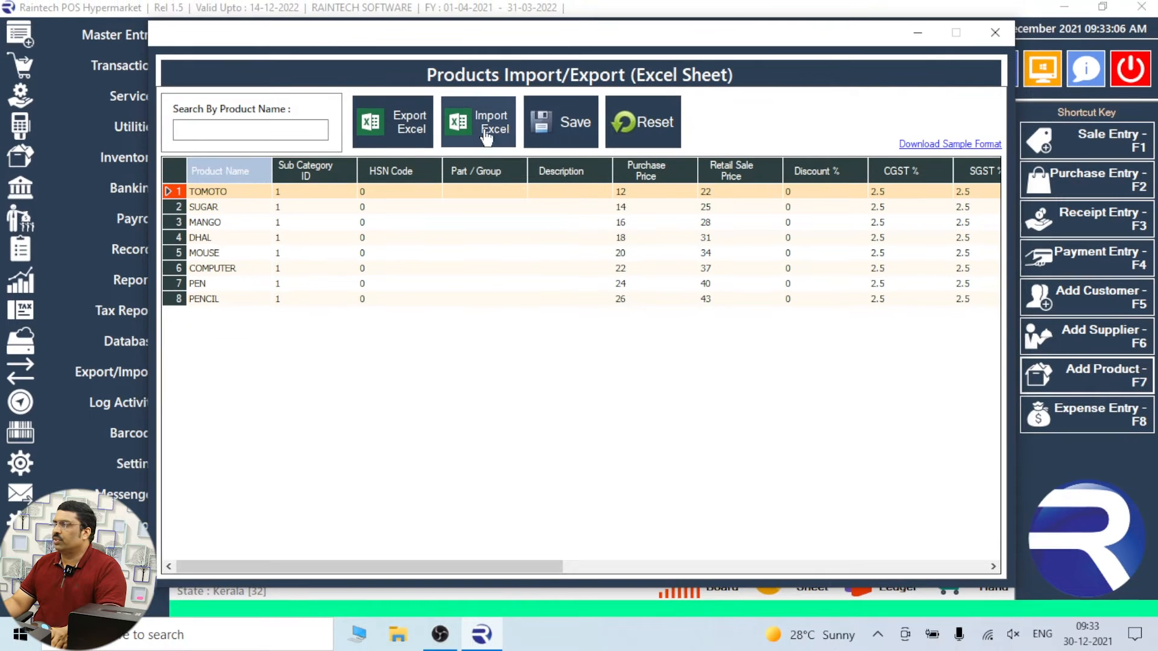
Step: Save the imported products to the product list and close the Products Import/Export window
click(556, 122)
click(623, 378)
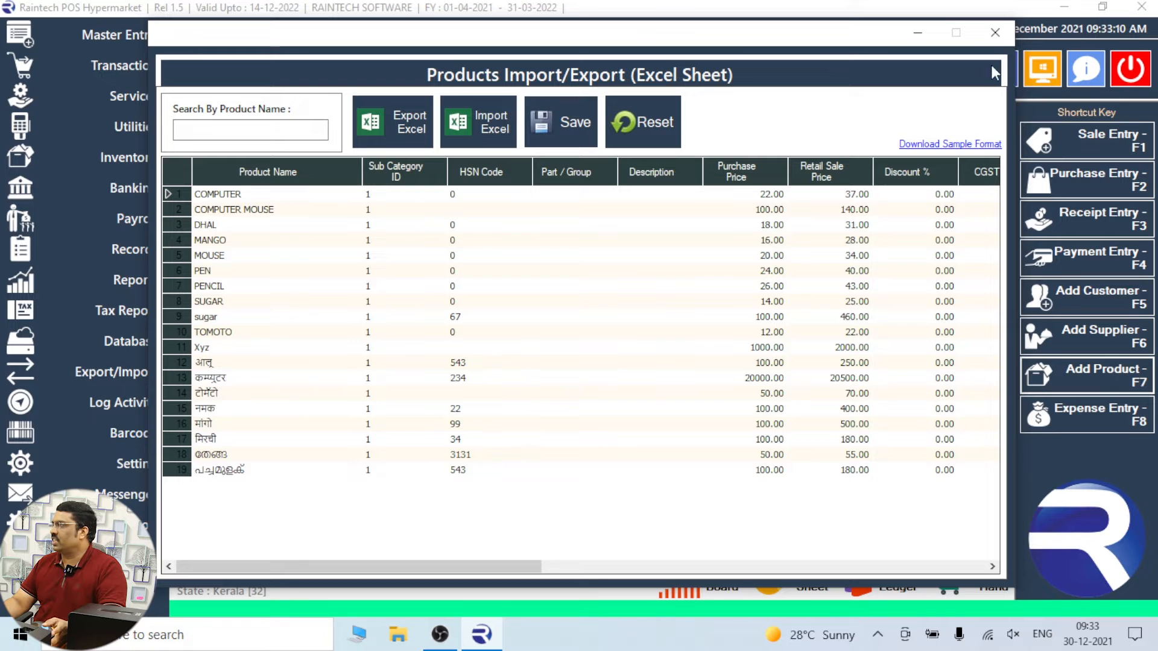
click(995, 32)
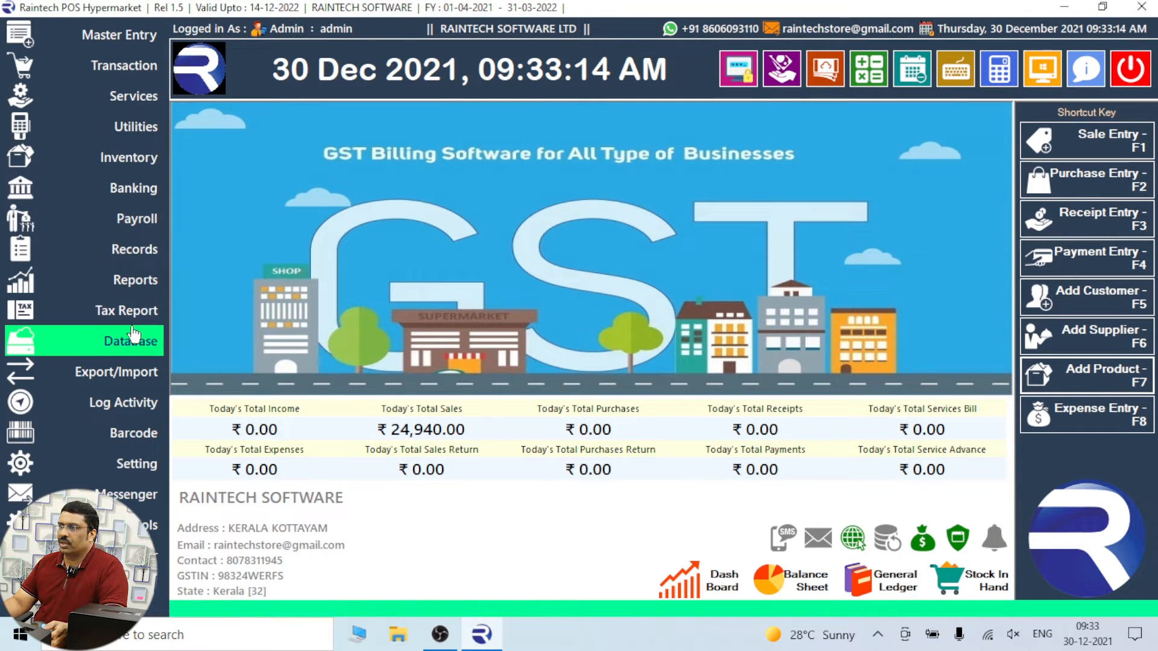
Step: Reopen the Stock In Report and check the imported products' barcodes, quantities, and stock values
click(143, 294)
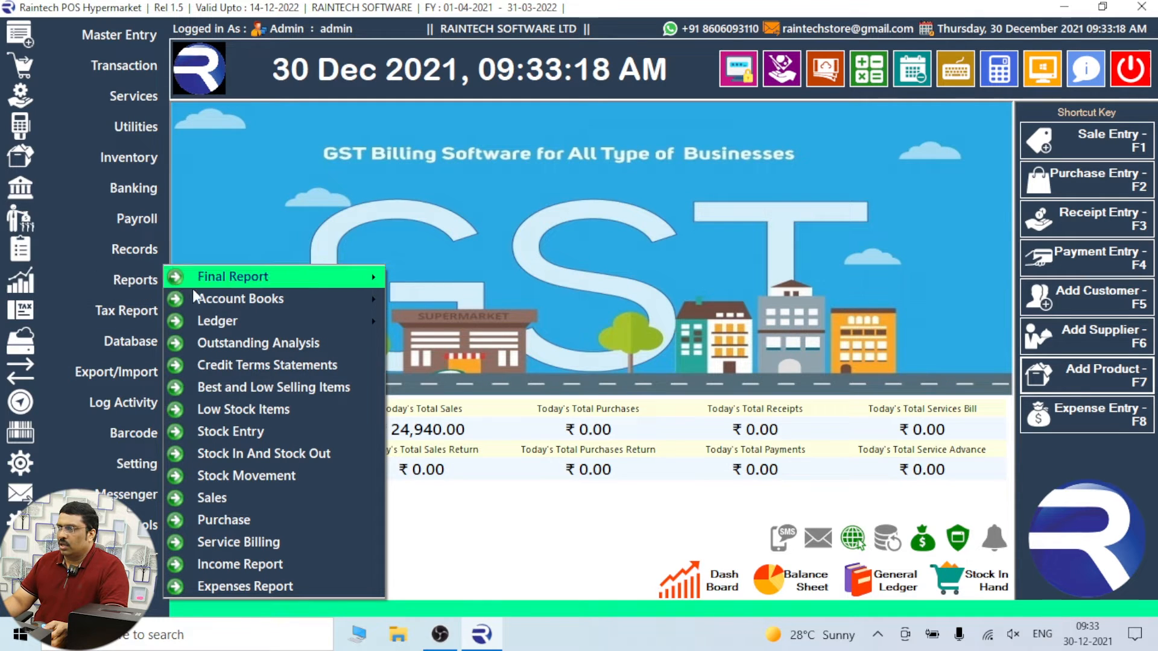
click(111, 260)
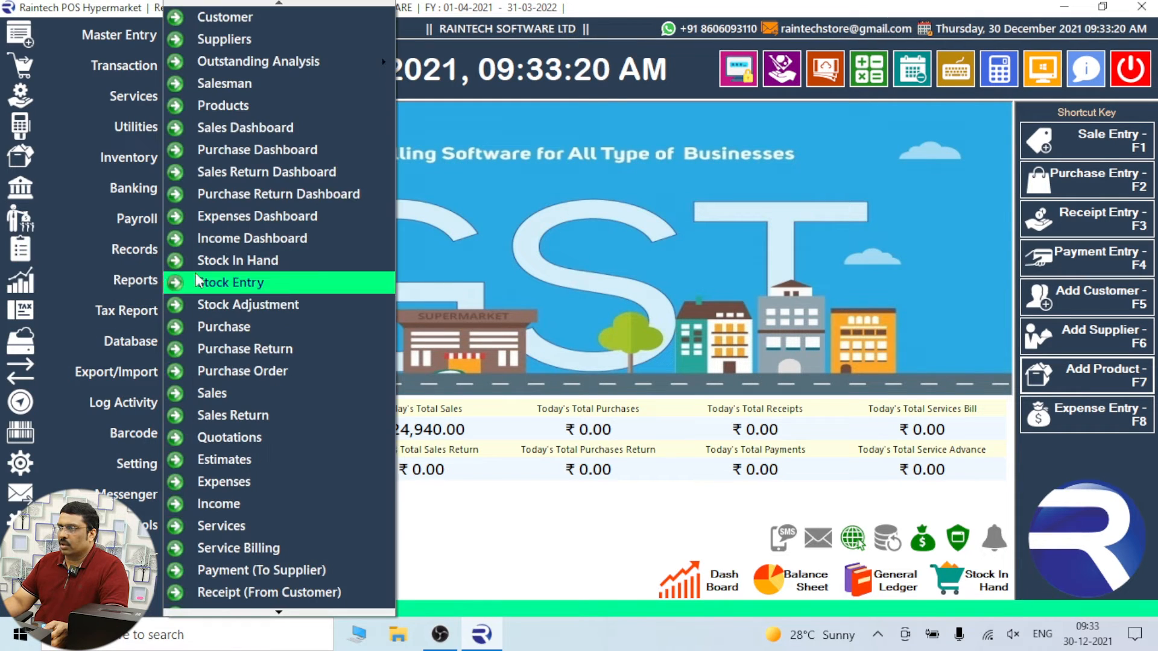
click(136, 280)
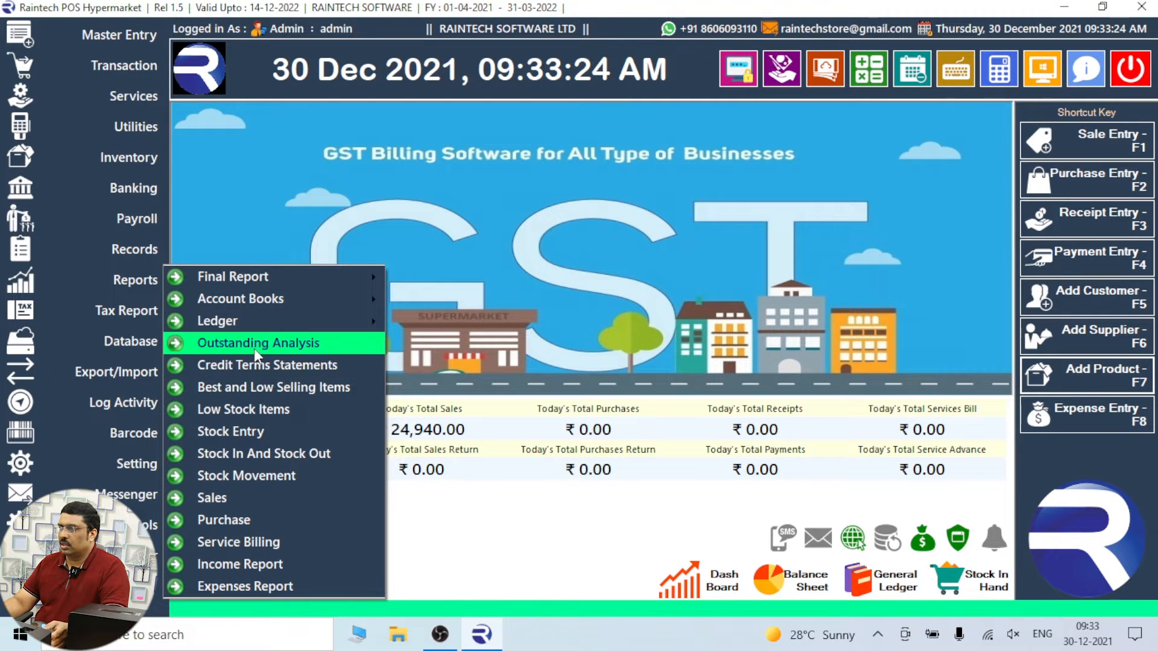
click(268, 455)
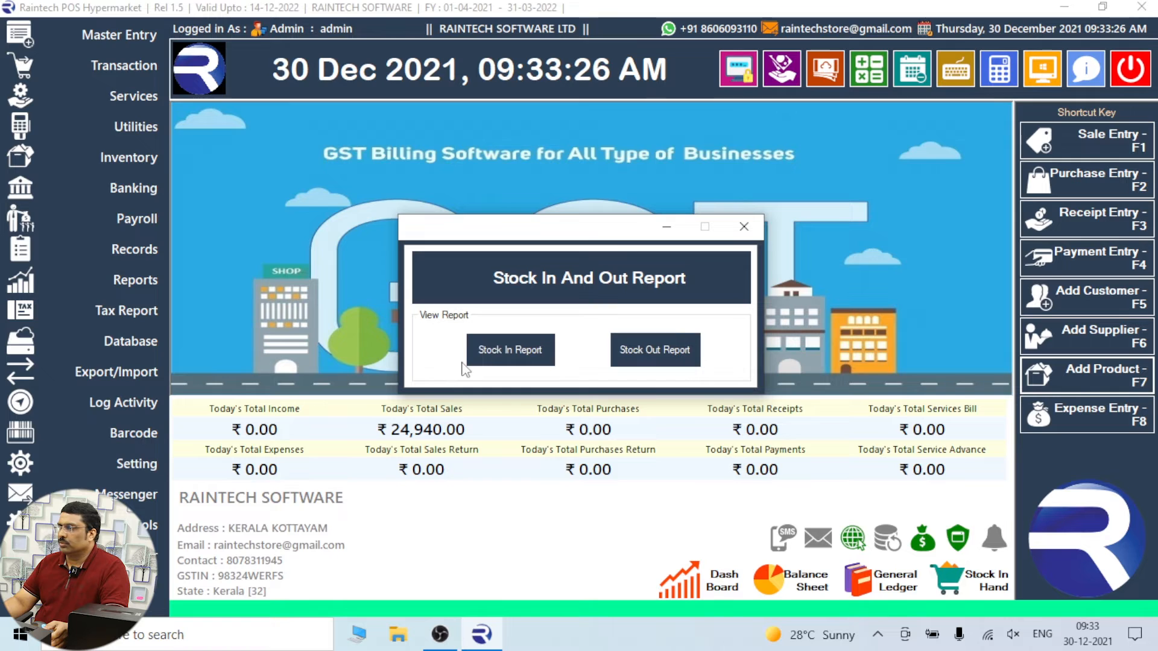
click(510, 349)
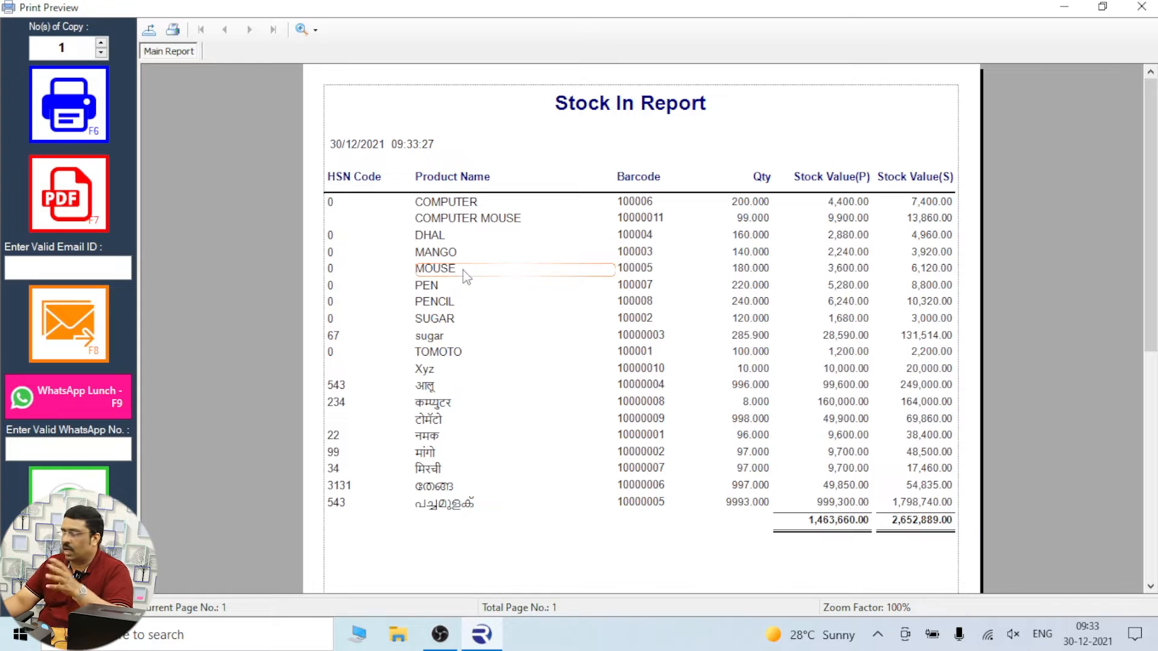
key(ctrl+1)
click(885, 532)
mouse_move(660, 472)
mouse_down()
mouse_move(810, 556)
mouse_move(867, 568)
mouse_up()
drag(844, 472, 1055, 584)
key(Escape)
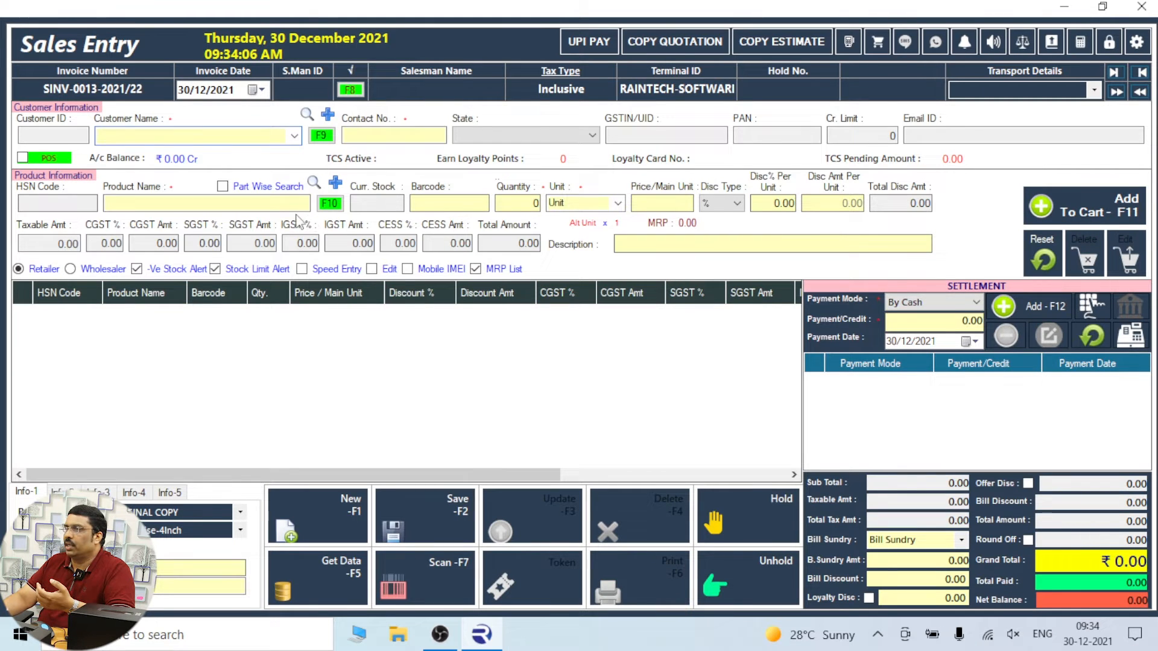
Step: Enable POS mode on the new sales entry to bill the default Cash customer
click(643, 378)
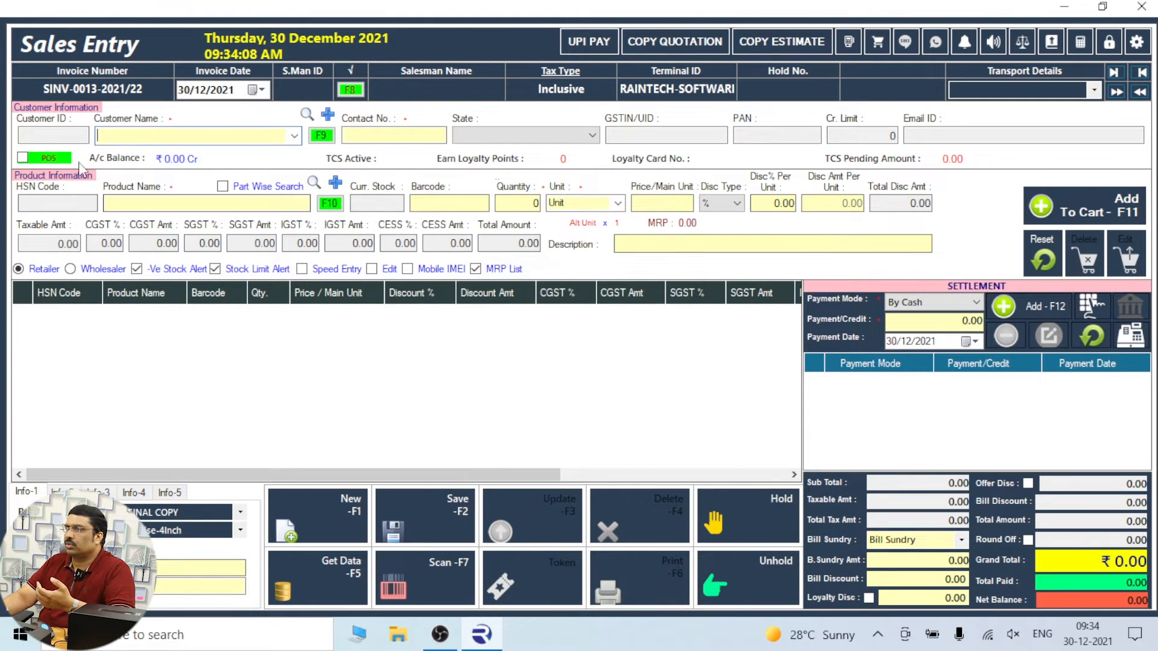
click(39, 159)
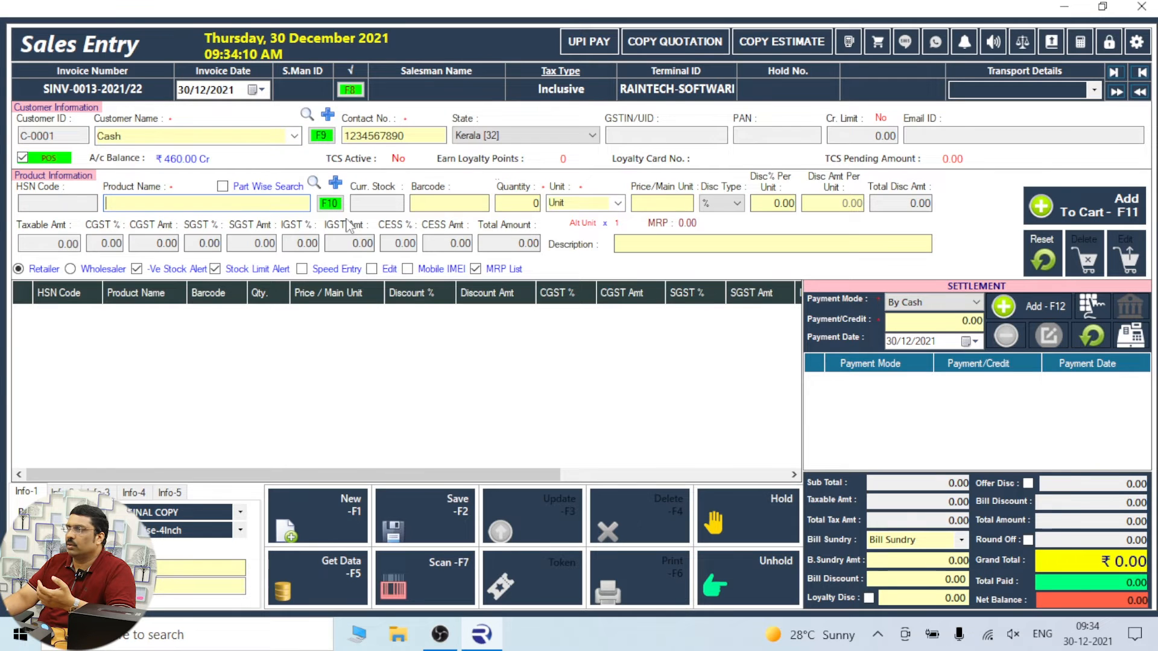
Step: Load all records in the sales entry's Stock In Hand product lookup to check the imported items, and close both windows
click(329, 203)
click(1017, 127)
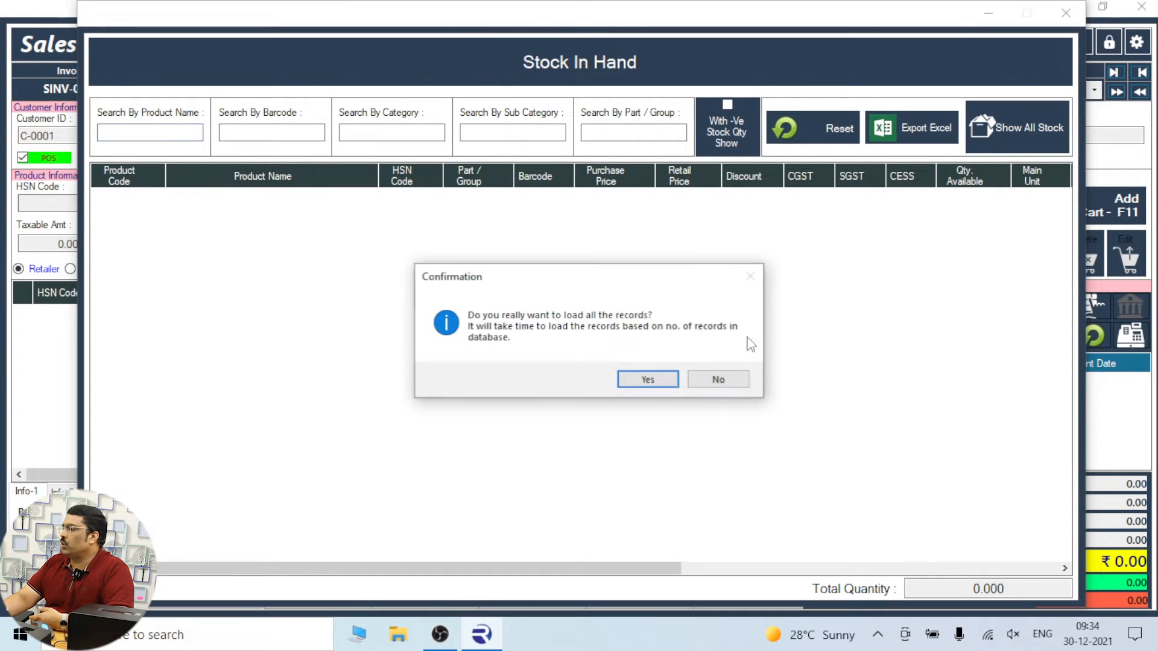
click(666, 378)
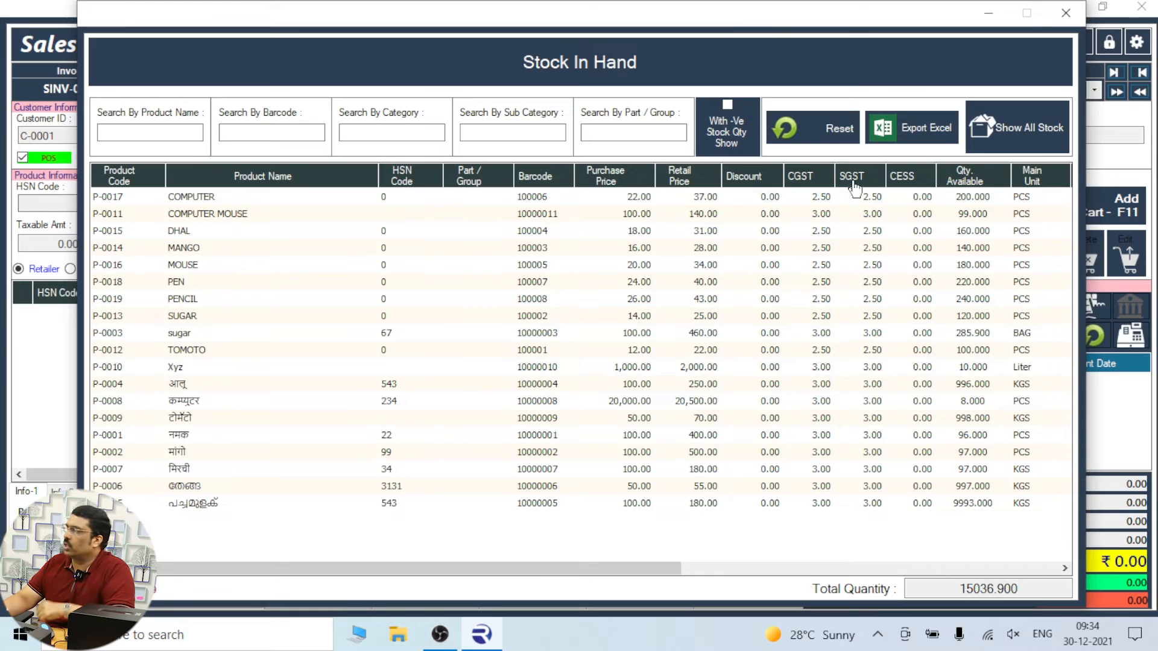
click(1066, 12)
click(1141, 6)
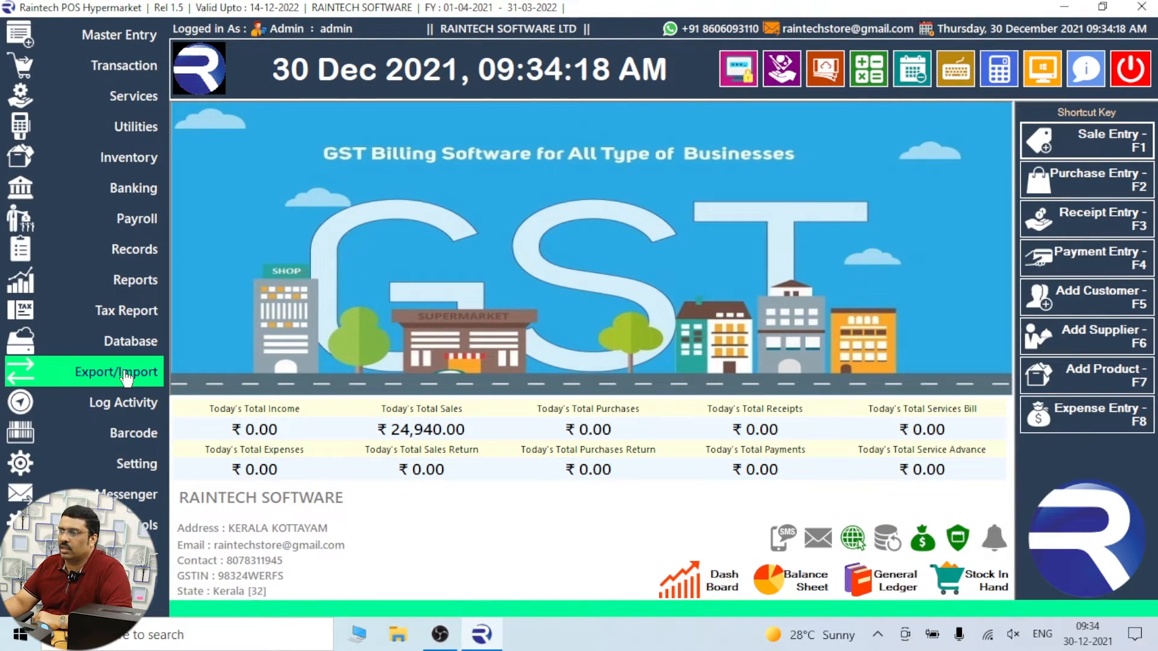
Step: Generate a Barcode128 Dual (2 x 1) label preview for all products from General Barcode label printing
click(130, 433)
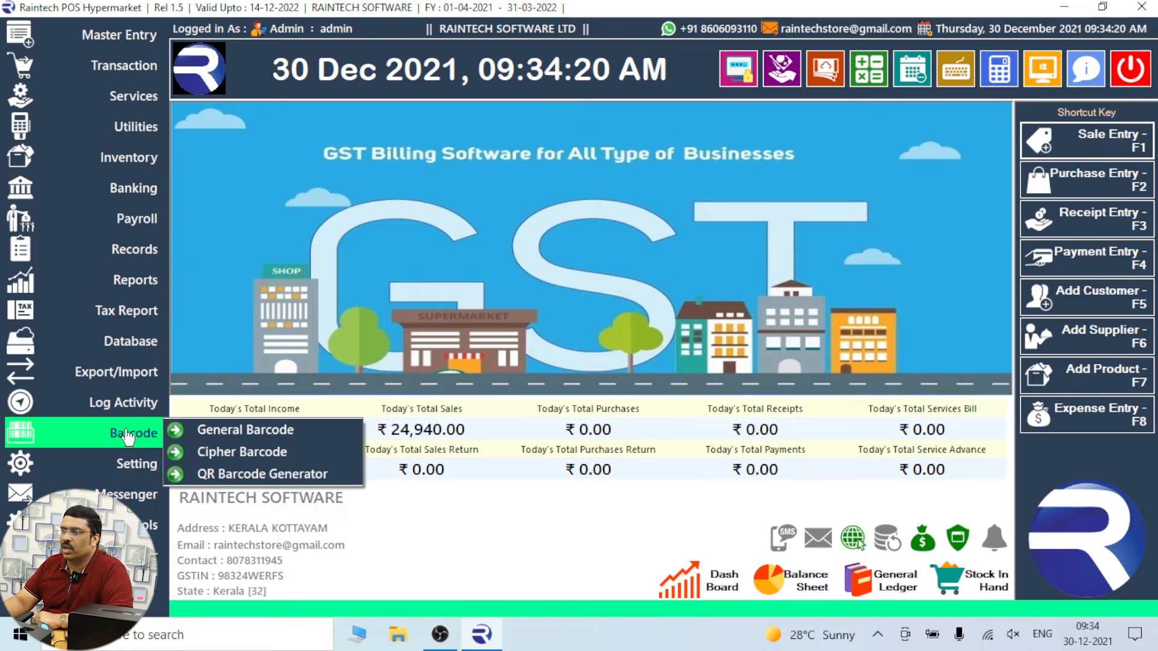
click(211, 427)
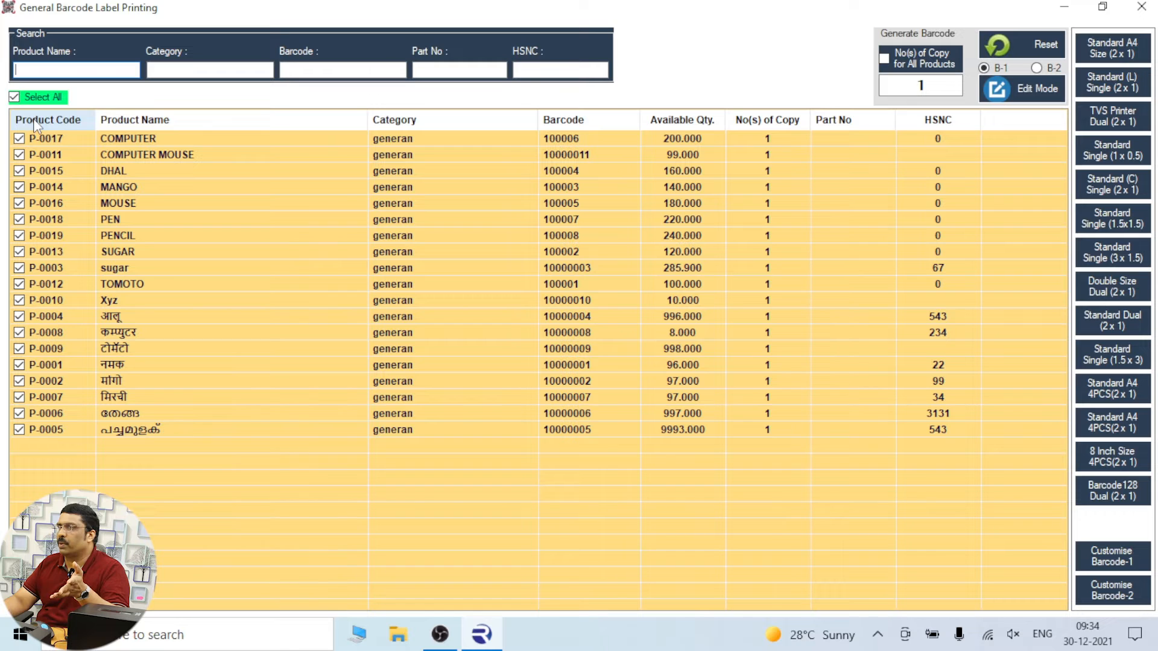
click(13, 99)
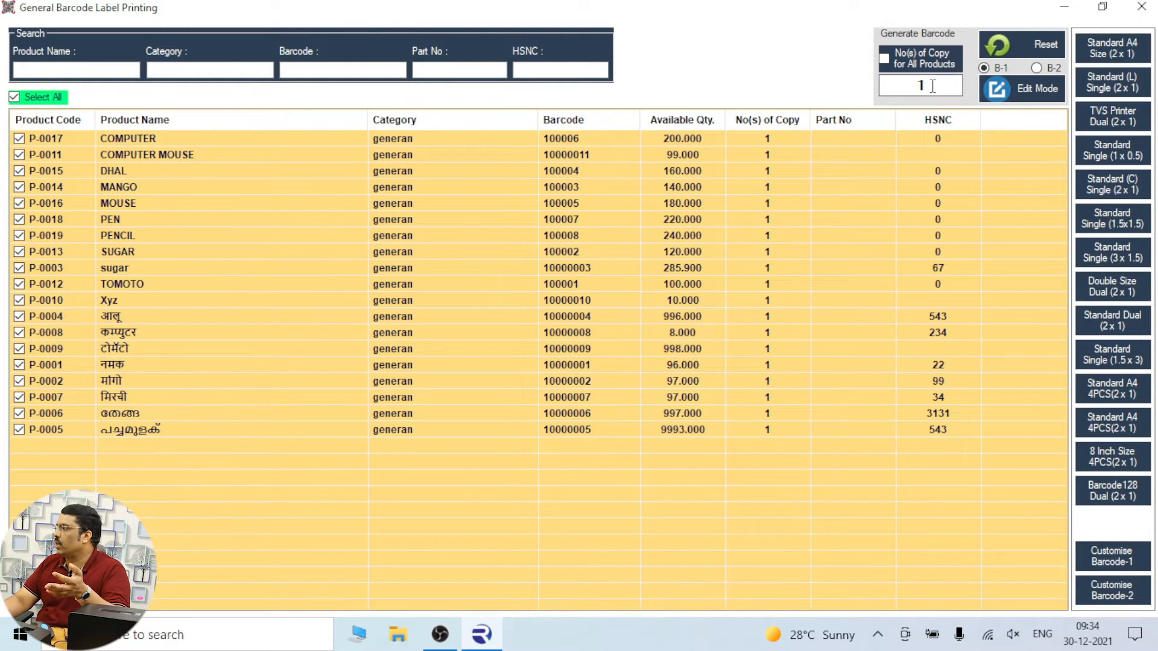
click(1111, 491)
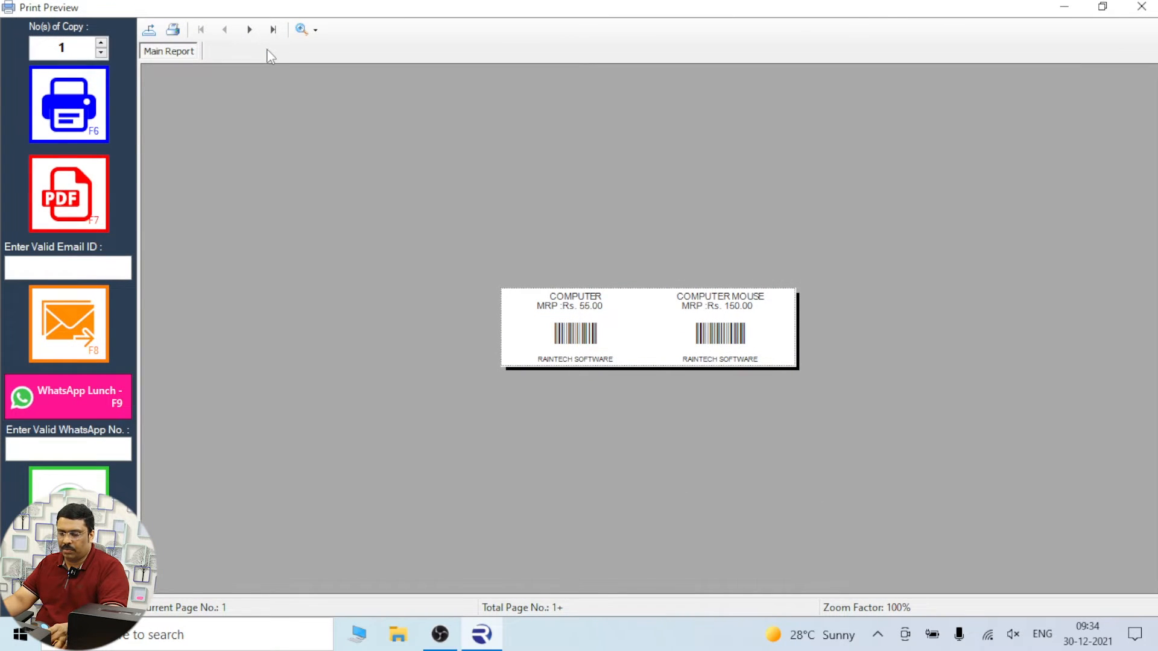
Step: Page through the barcode label preview to check the product names, MRPs, and barcodes
key(ctrl+1)
click(261, 14)
drag(215, 32, 250, 101)
key(Escape)
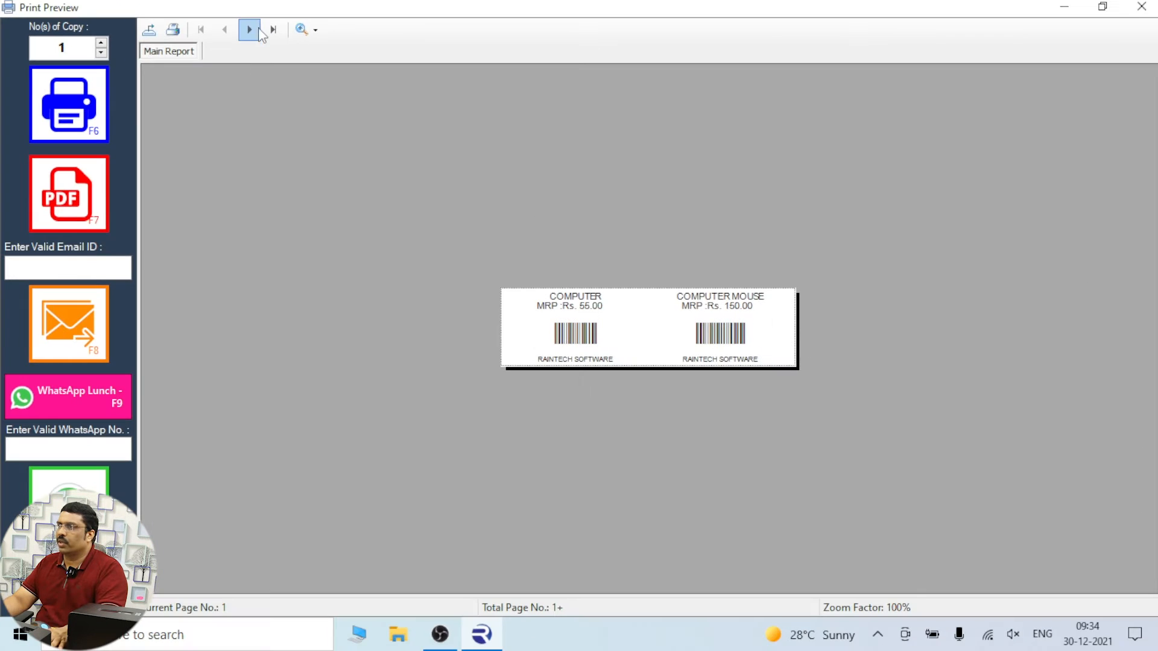
click(250, 30)
click(250, 30)
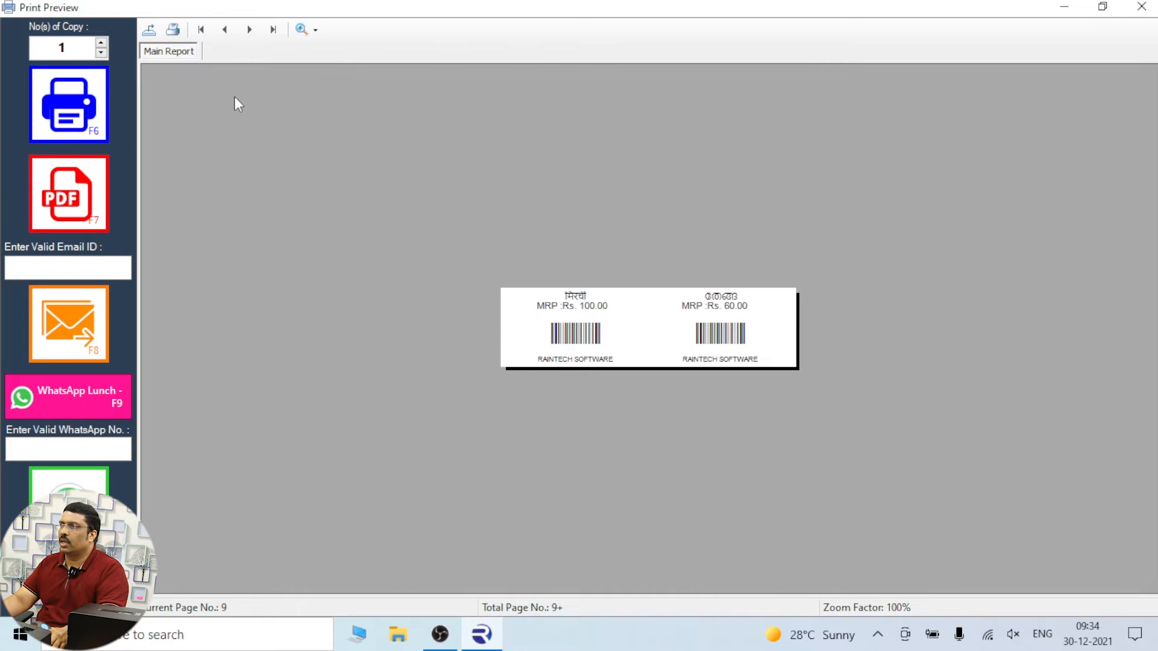
Step: Print the previewed barcode labels, accepting the label printer's printing preferences
key(F6)
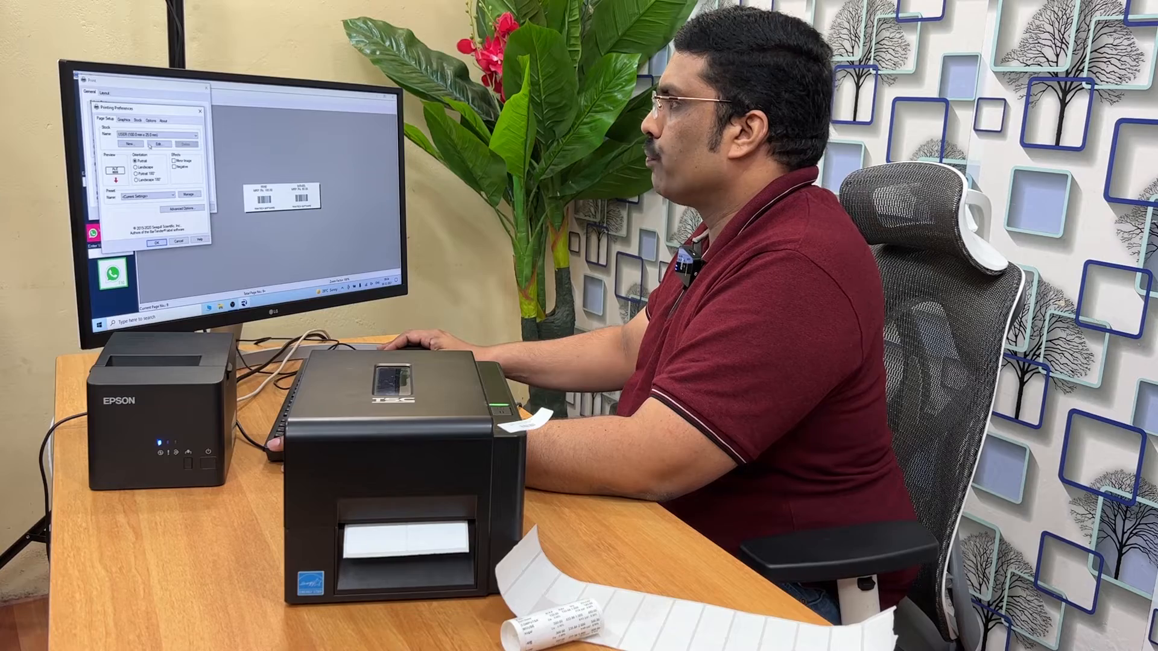
click(166, 243)
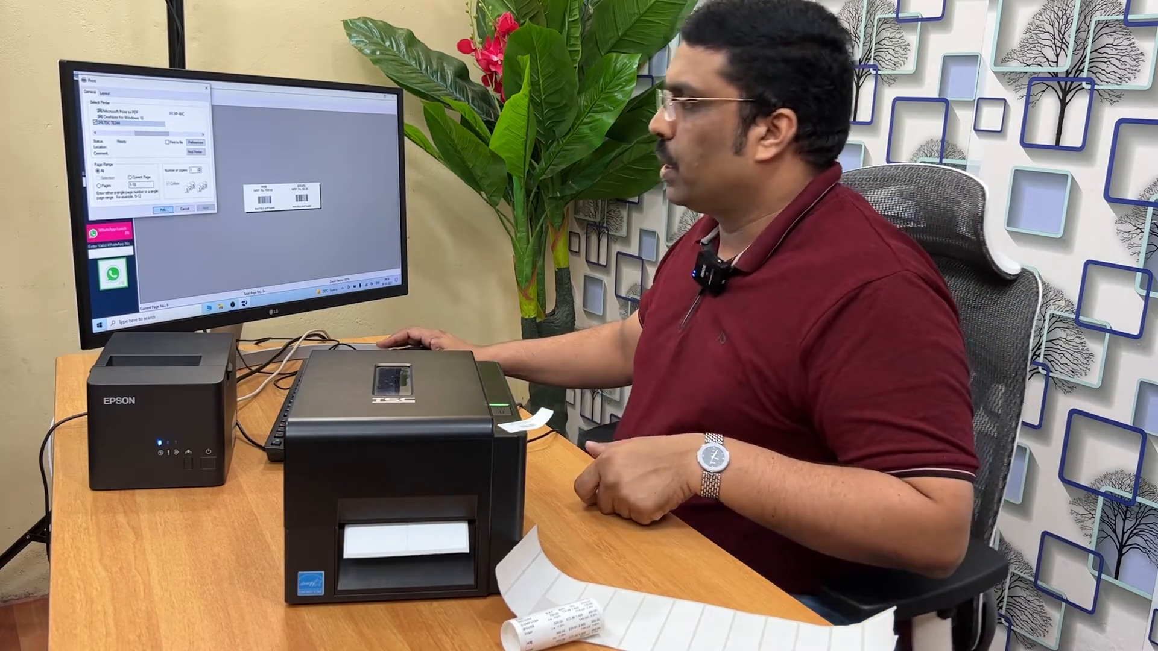
click(163, 209)
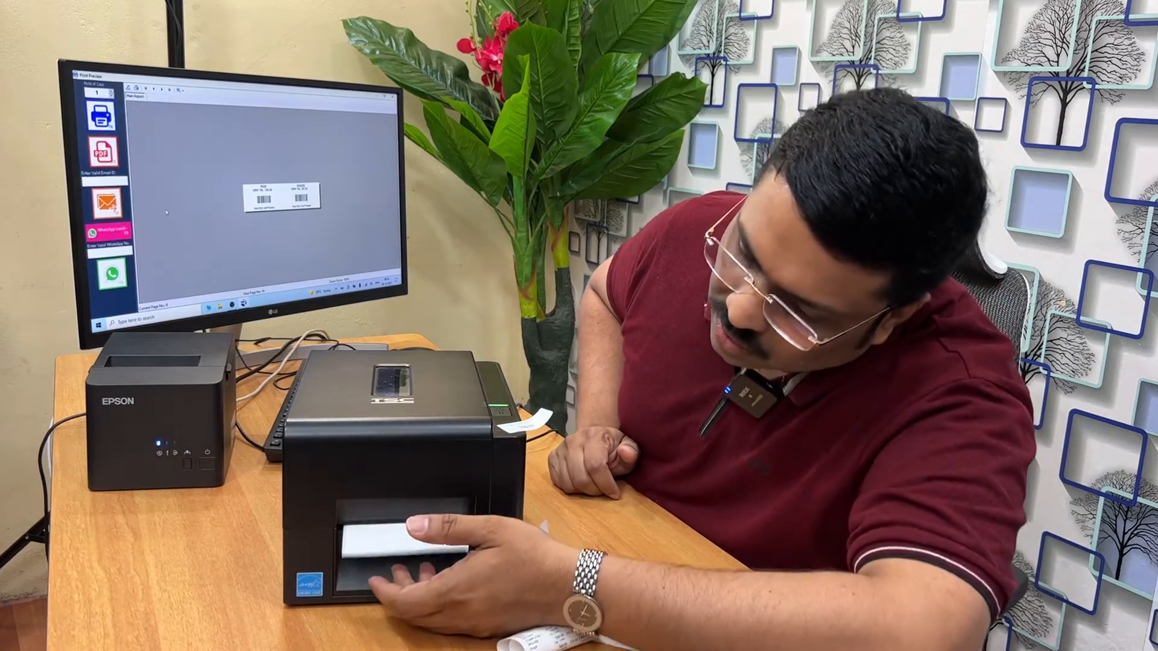